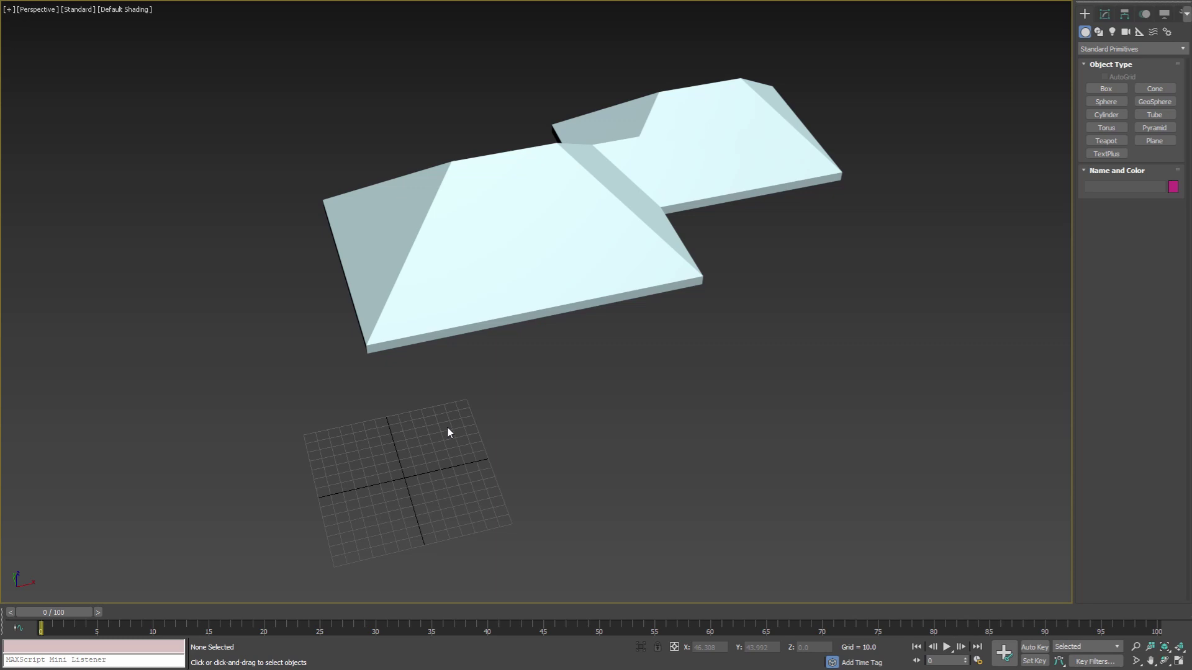
Merge both objects, the hip ridge and the tile plane, from AvizStudioTools_SmartObject_SimpleRoofTiles.max into the scene.
{"action": "key", "text": "alt+f"}
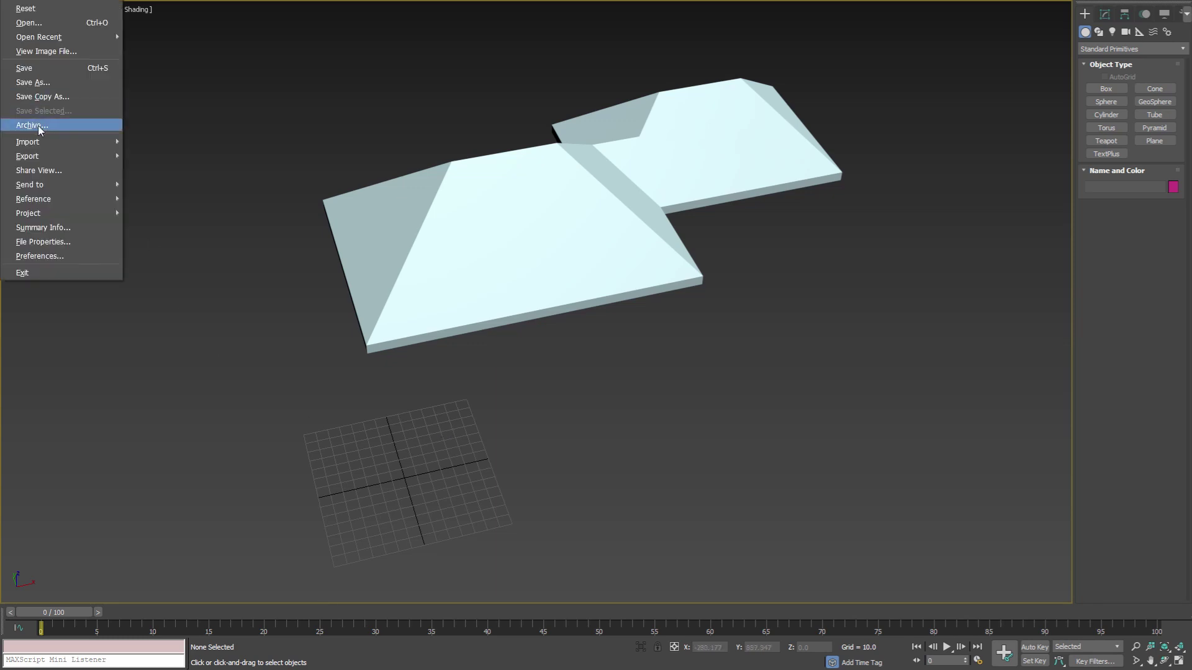
{"action": "mouse_move", "coordinate": [105, 142]}
{"action": "left_click", "coordinate": [161, 155]}
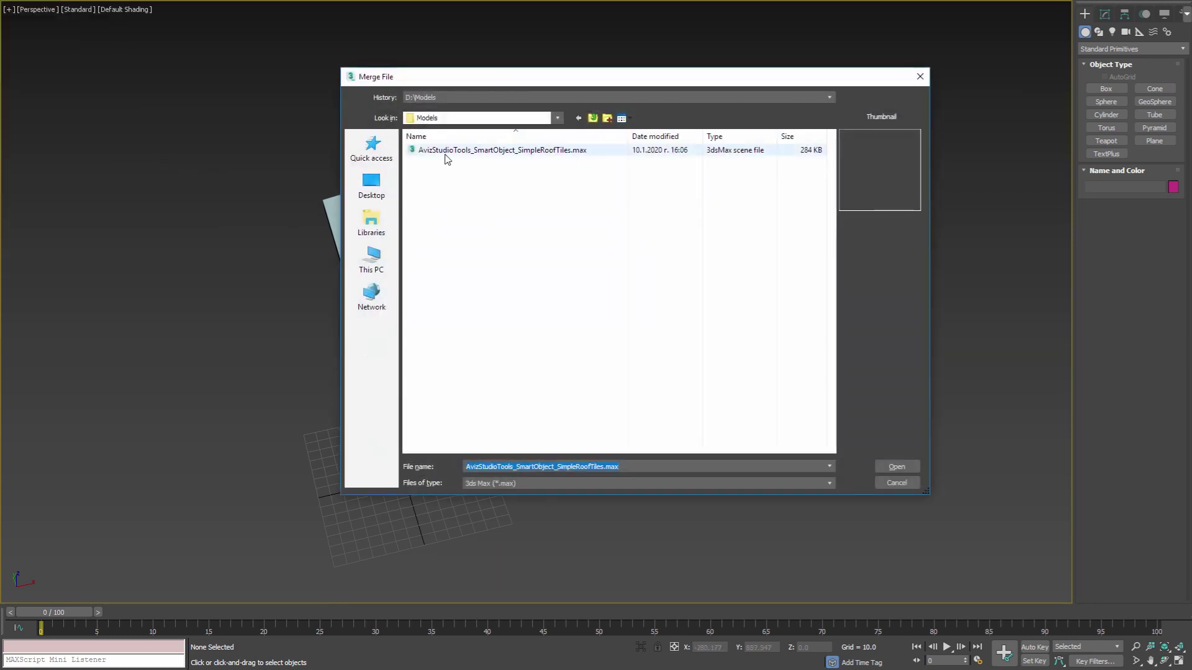
{"action": "double_click", "coordinate": [472, 151]}
{"action": "left_click_drag", "start_coordinate": [506, 206], "coordinate": [512, 229]}
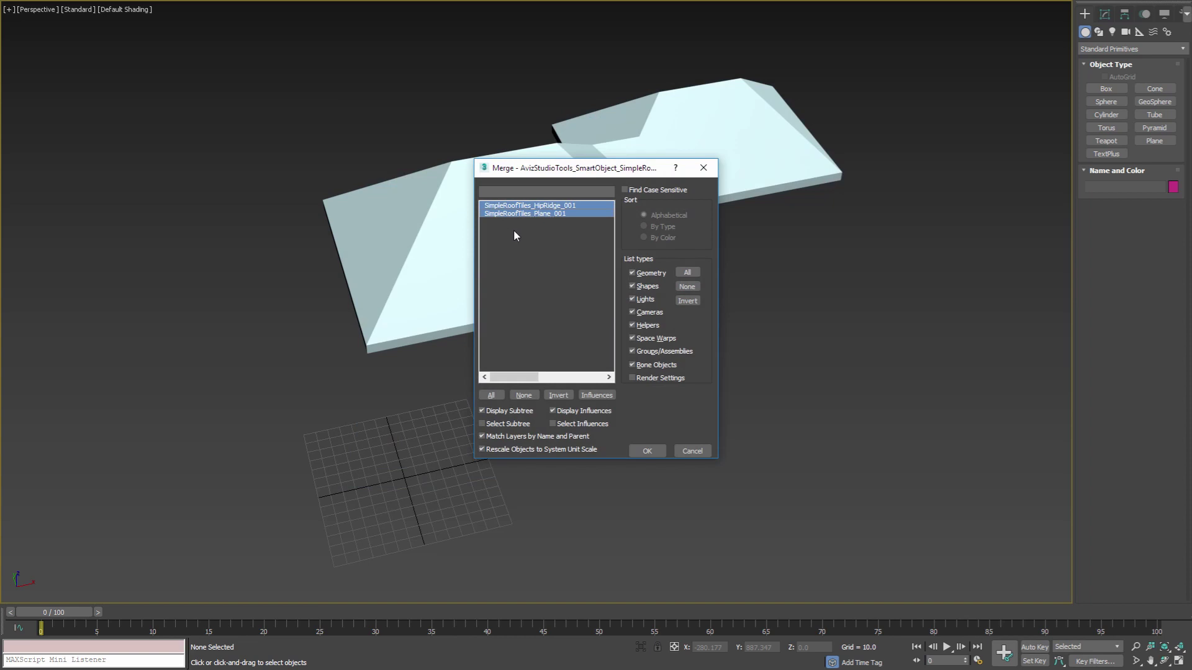
{"action": "left_click", "coordinate": [653, 452]}
Select the merged hip ridge tile object and bring its Smart Object properties into view by collapsing the mesh settings.
{"action": "left_click", "coordinate": [541, 478]}
{"action": "left_click", "coordinate": [479, 435]}
{"action": "middle_click_drag", "start_coordinate": [473, 447], "coordinate": [499, 430], "text": "alt"}
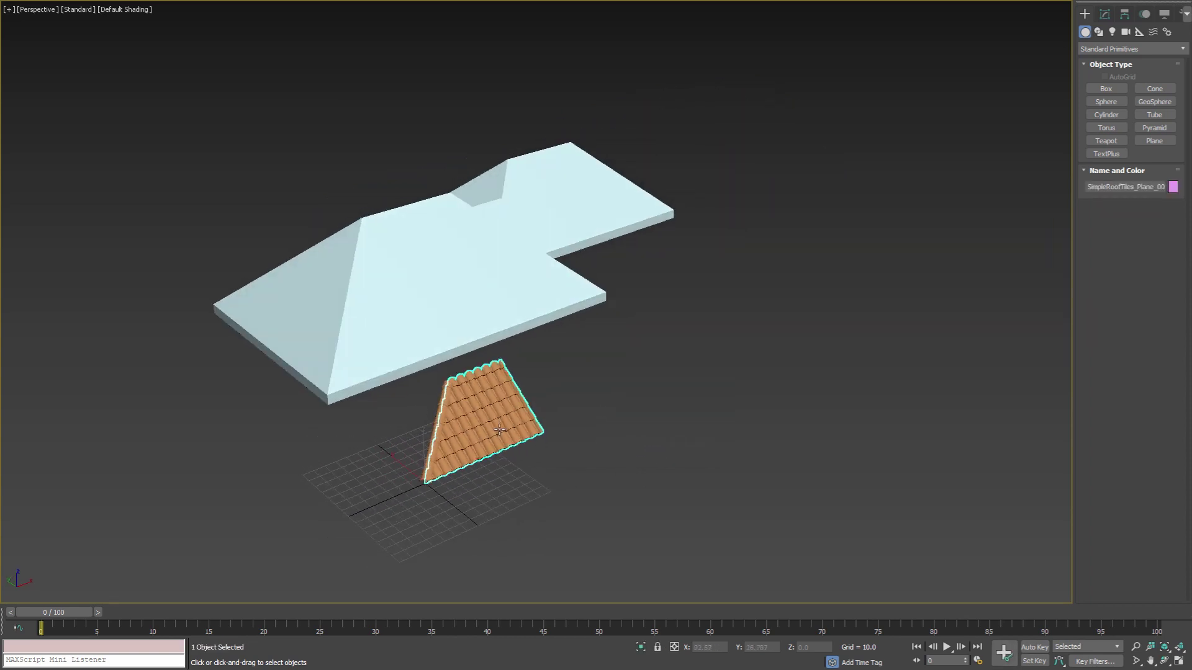
{"action": "scroll", "coordinate": [499, 430], "scroll_direction": "up", "scroll_amount": 5}
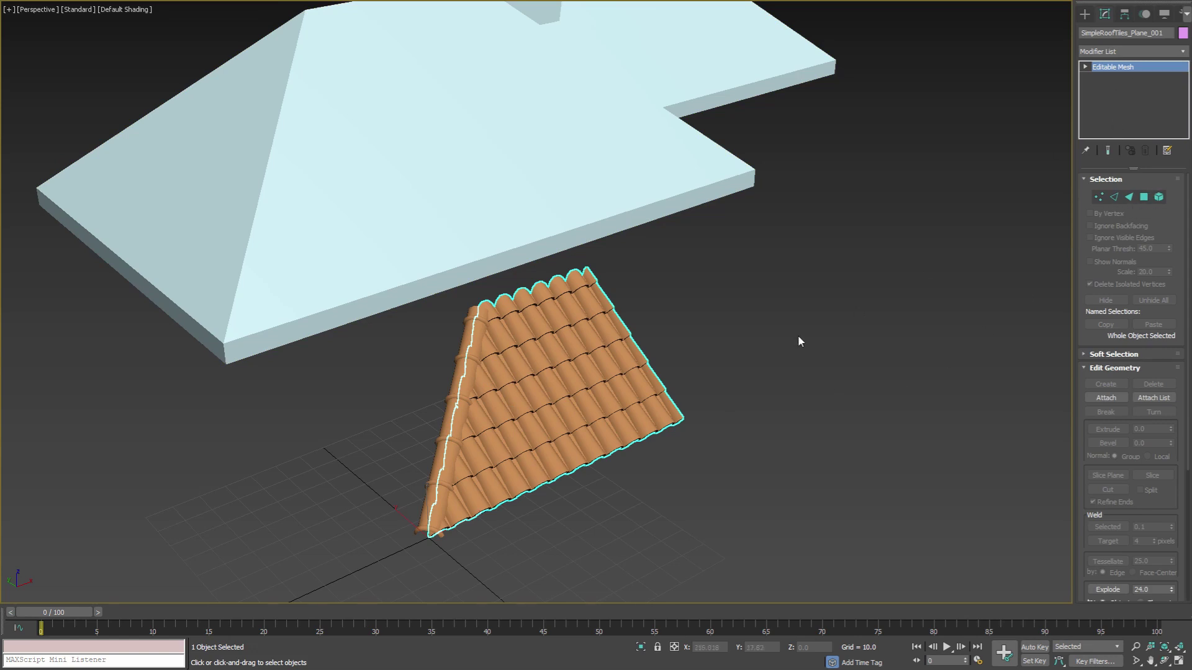
{"action": "left_click", "coordinate": [455, 389]}
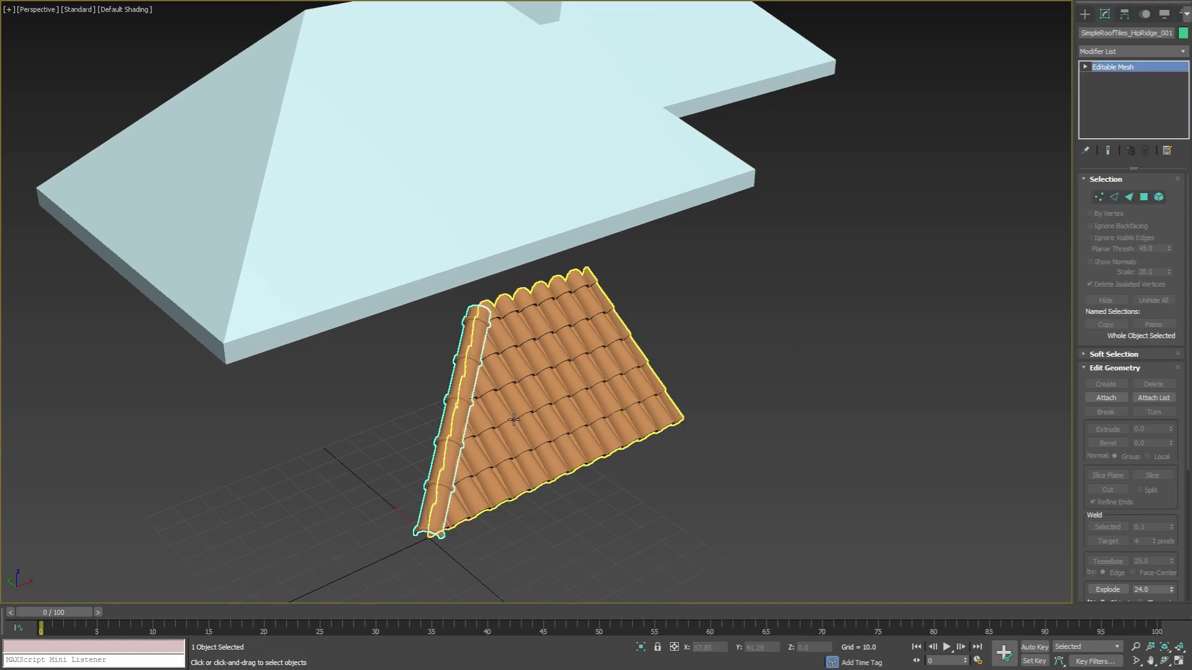
{"action": "scroll", "coordinate": [528, 420], "scroll_direction": "down", "scroll_amount": 2}
{"action": "middle_click_drag", "start_coordinate": [529, 421], "coordinate": [569, 421]}
{"action": "left_click", "coordinate": [1096, 179]}
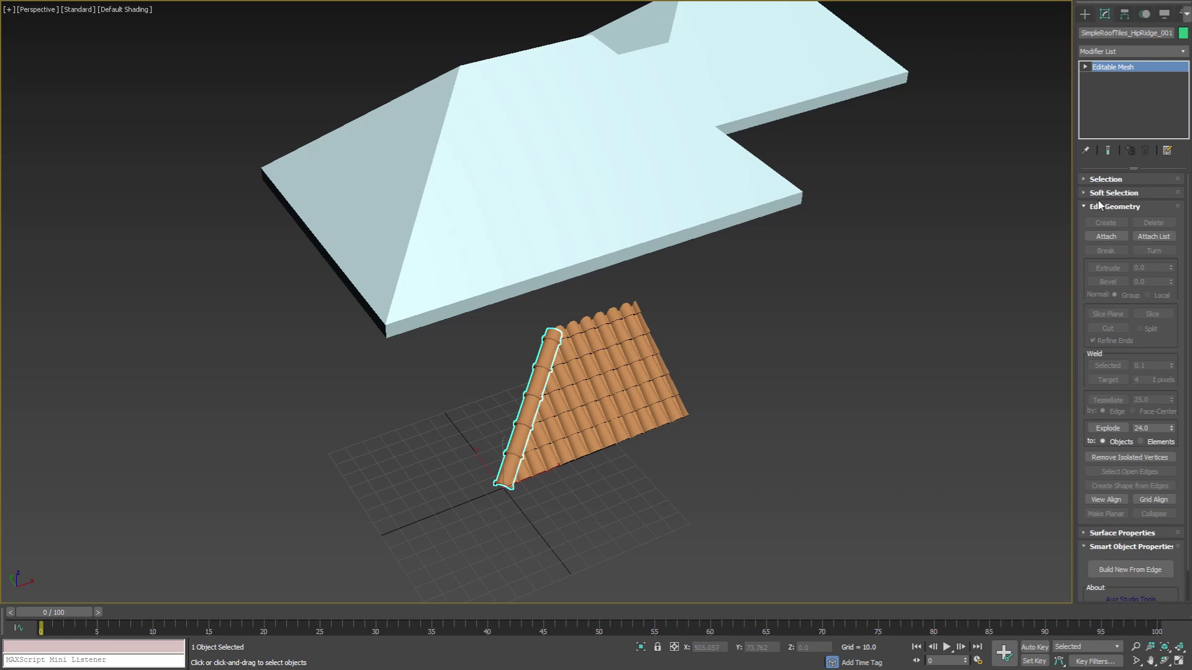
{"action": "left_click", "coordinate": [1097, 207]}
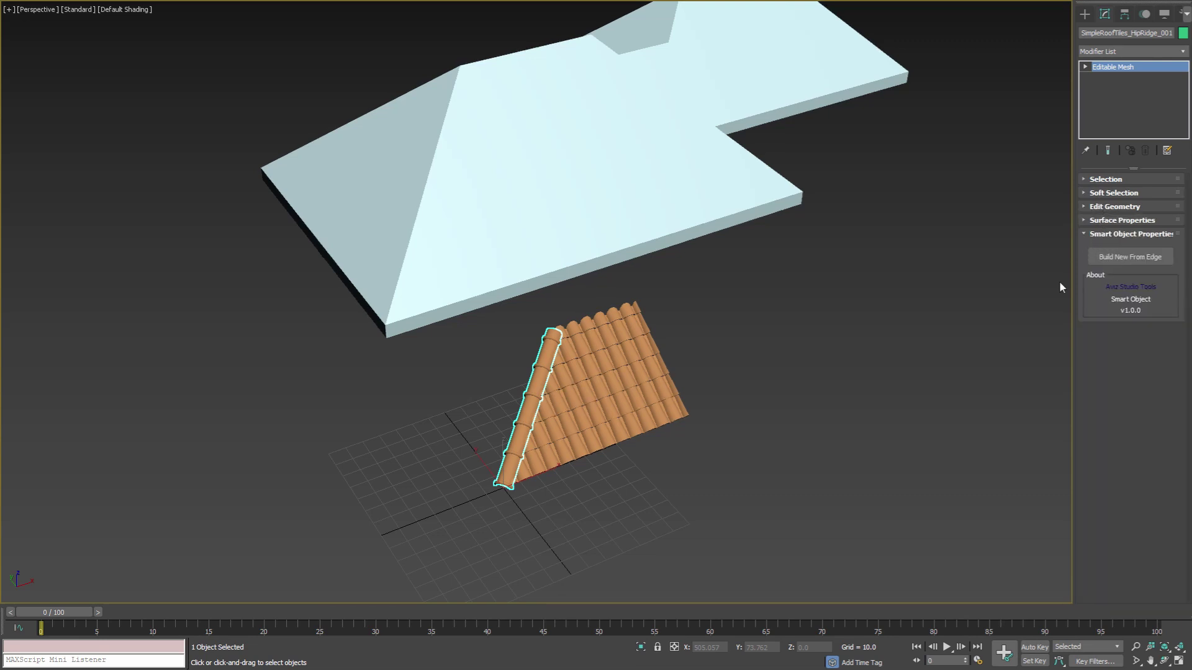
Build a new row of ridge tiles from the hip ridge object along the larger roof section's front hip edge.
{"action": "middle_click_drag", "start_coordinate": [689, 369], "coordinate": [725, 398], "text": "alt"}
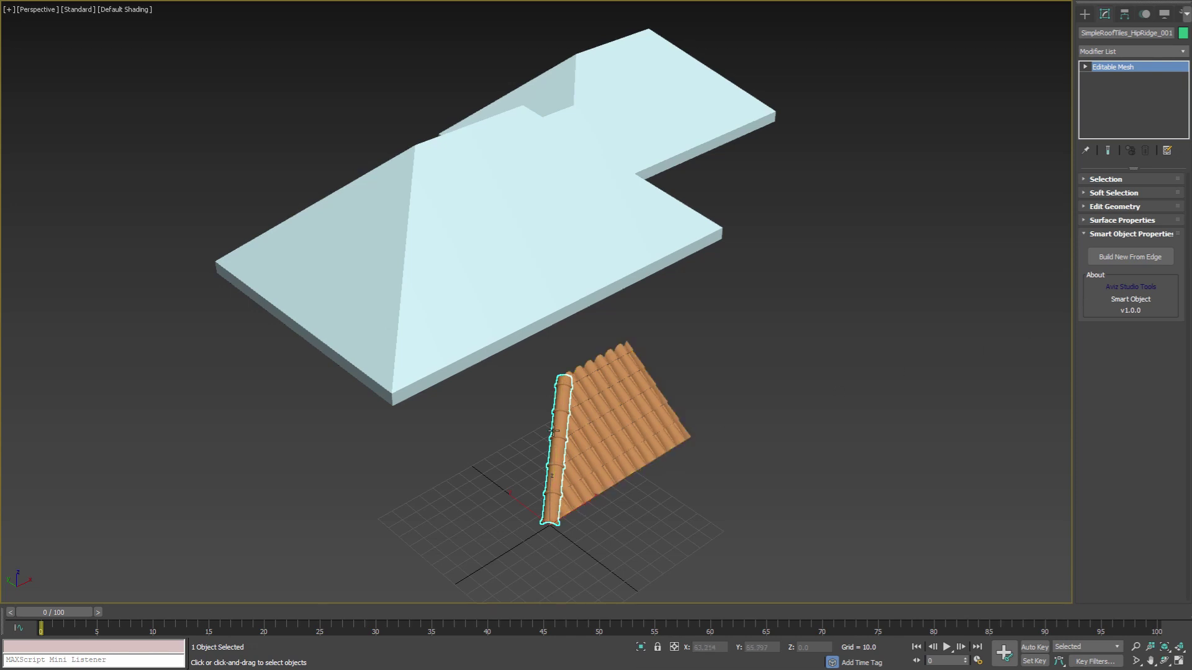
{"action": "middle_click_drag", "start_coordinate": [552, 447], "coordinate": [490, 455], "text": "alt"}
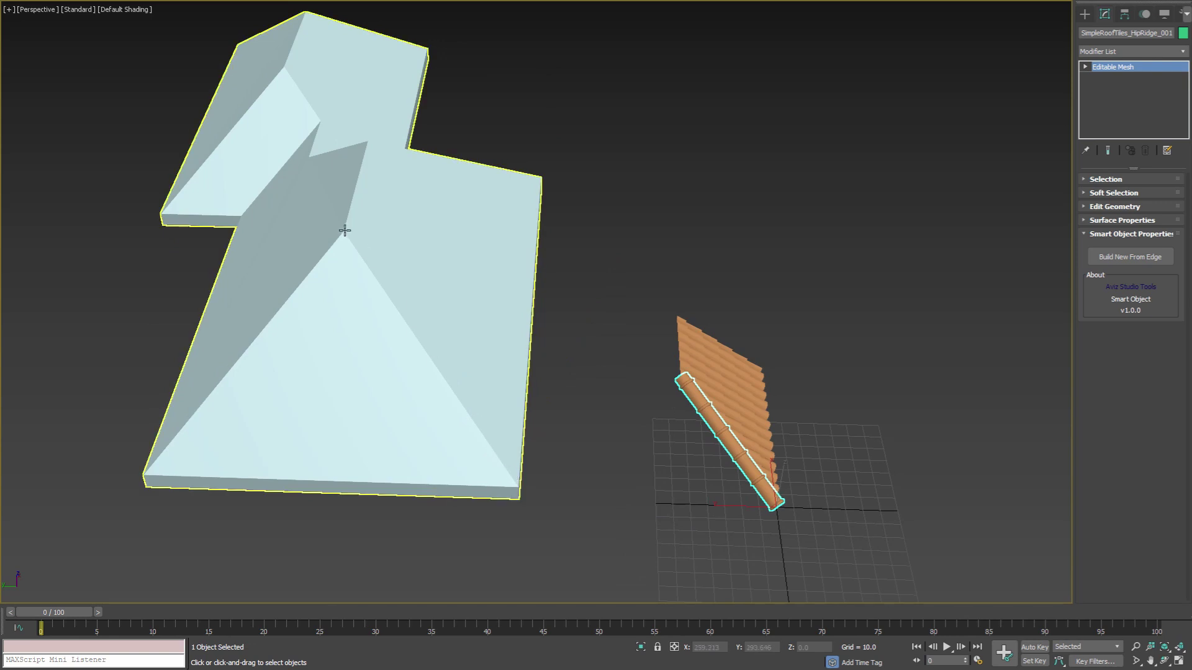
{"action": "middle_click_drag", "start_coordinate": [459, 373], "coordinate": [756, 332], "text": "alt"}
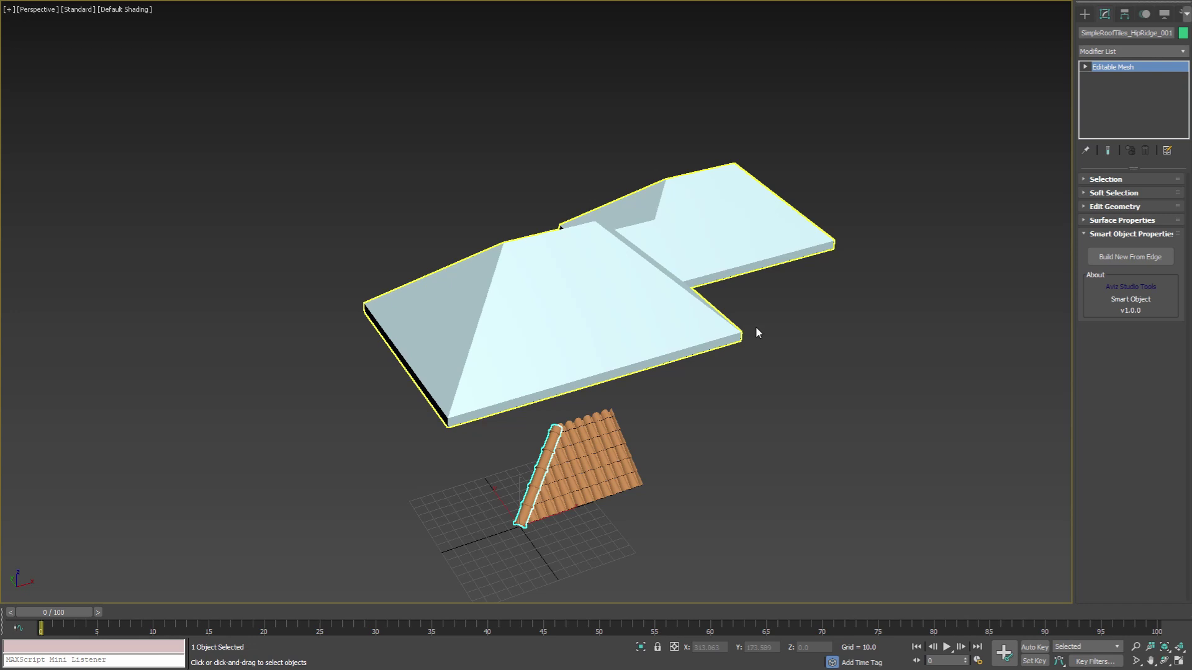
{"action": "left_click", "coordinate": [1114, 257]}
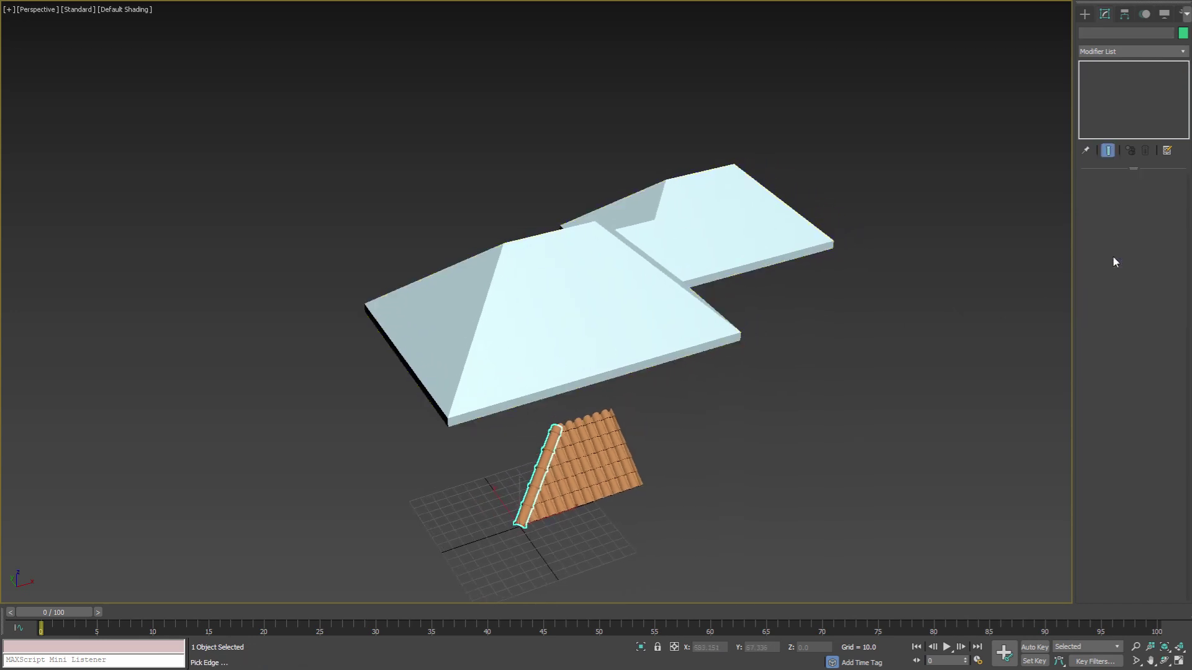
{"action": "left_click", "coordinate": [470, 343]}
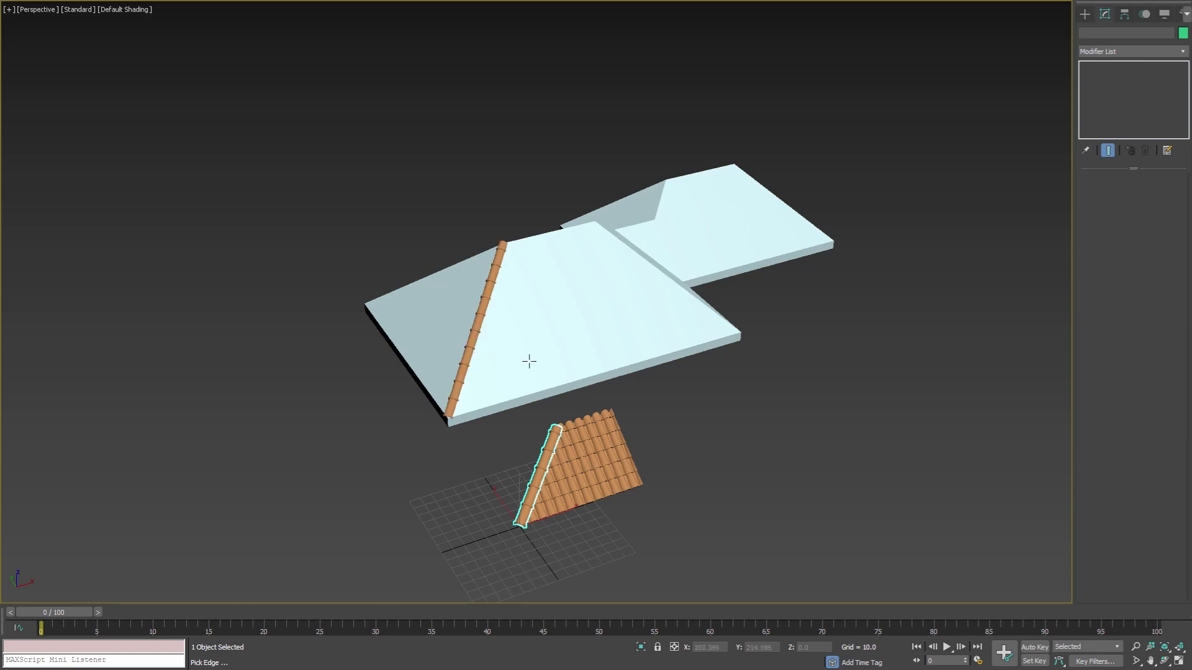
Build ridge tiles along the larger roof section's back hip edge, its top ridge and the front hip edge at its other end.
{"action": "middle_click_drag", "start_coordinate": [530, 359], "coordinate": [510, 400], "text": "alt"}
{"action": "scroll", "coordinate": [502, 429], "scroll_direction": "up", "scroll_amount": 3}
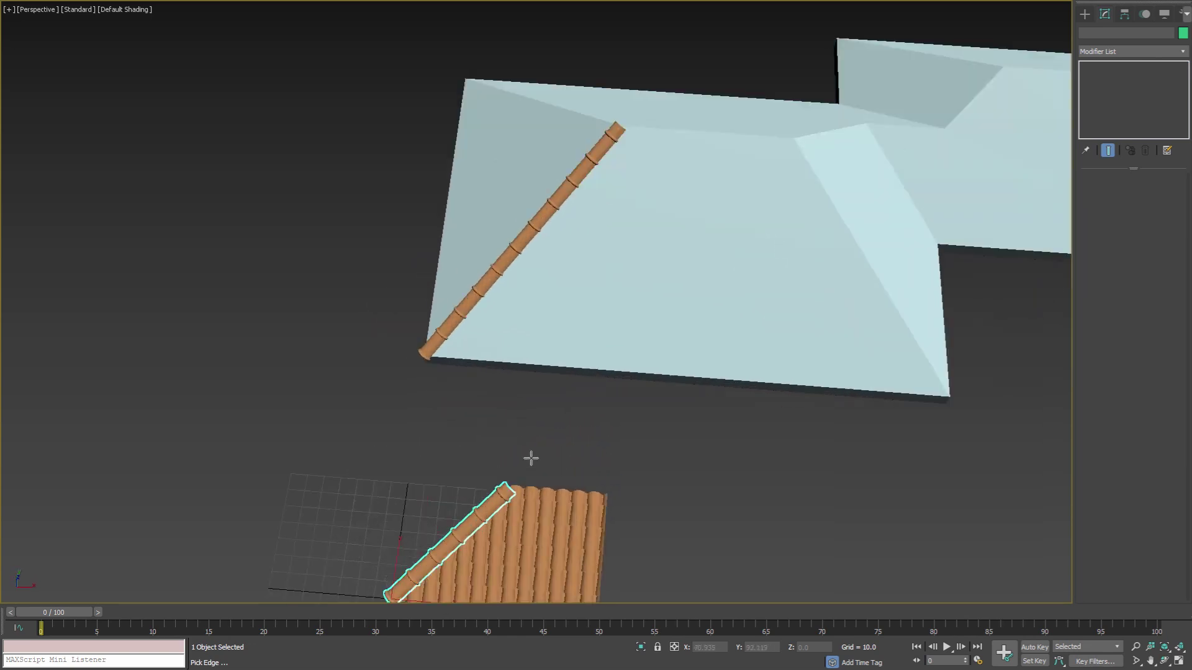
{"action": "middle_click_drag", "start_coordinate": [529, 457], "coordinate": [414, 397]}
{"action": "scroll", "coordinate": [410, 394], "scroll_direction": "down", "scroll_amount": 2}
{"action": "middle_click_drag", "start_coordinate": [520, 379], "coordinate": [452, 428]}
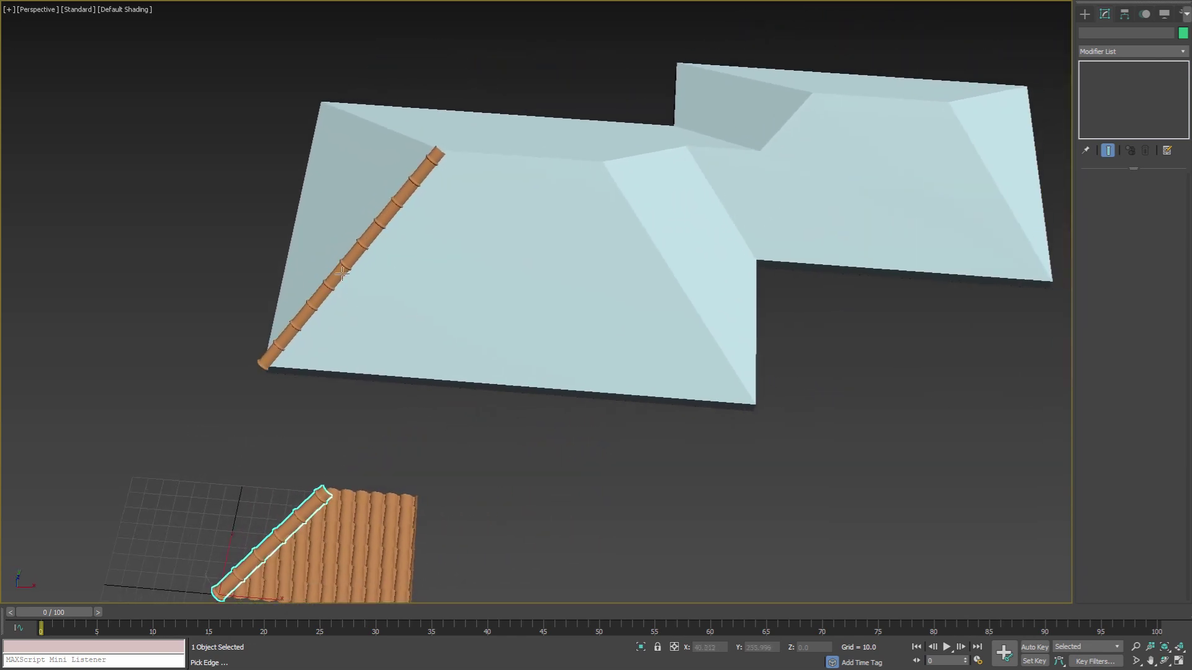
{"action": "left_click", "coordinate": [419, 137]}
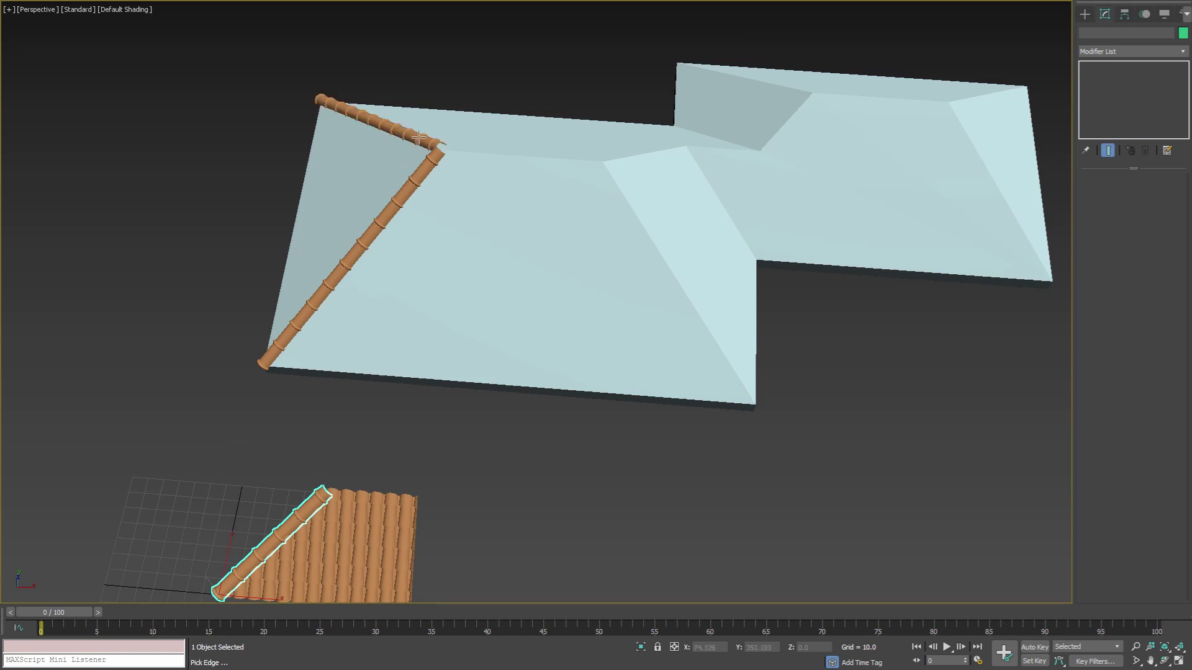
{"action": "left_click", "coordinate": [458, 152]}
{"action": "left_click", "coordinate": [672, 283]}
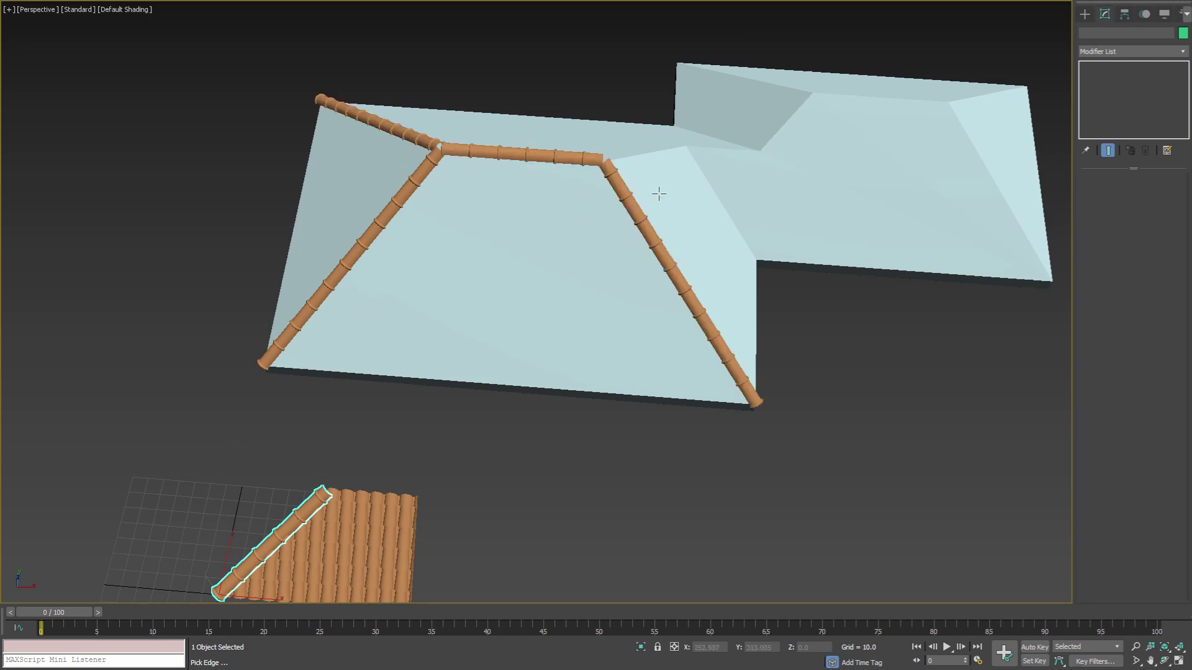
Build ridge tiles along the three short edges that connect the larger roof section to the smaller one.
{"action": "left_click", "coordinate": [646, 151]}
{"action": "left_click", "coordinate": [713, 147]}
{"action": "left_click", "coordinate": [772, 132]}
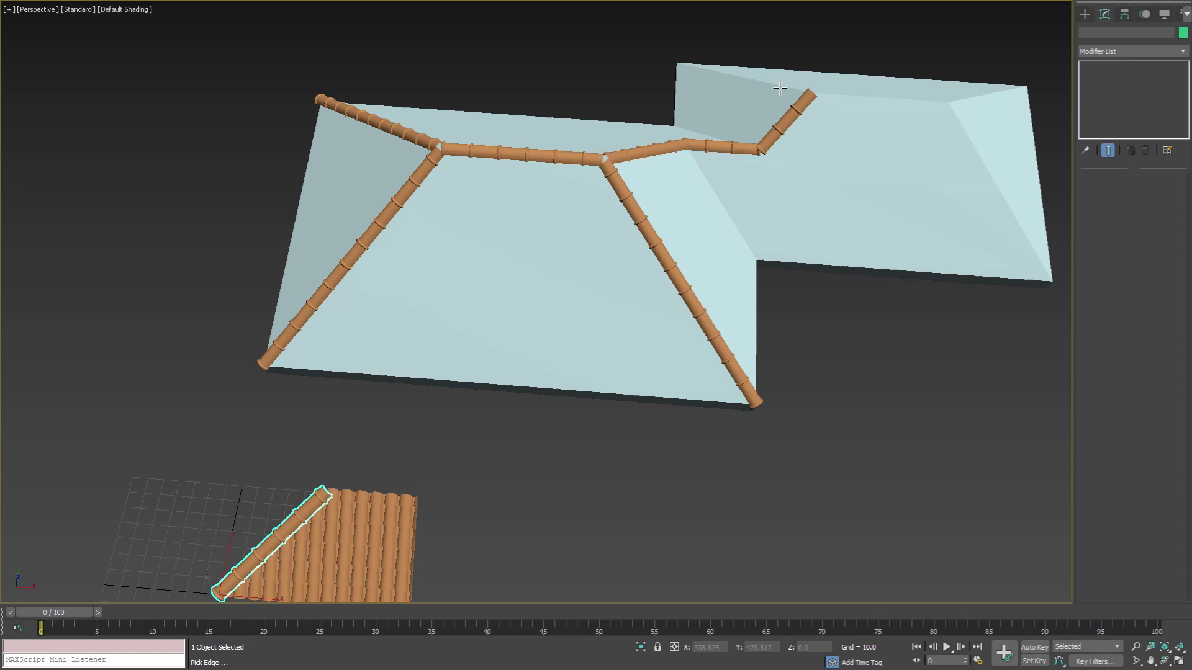
Build ridge tiles along the smaller roof section's top ridge and its three remaining hip edges, and finish edge picking.
{"action": "left_click", "coordinate": [780, 88]}
{"action": "left_click", "coordinate": [842, 98]}
{"action": "left_click", "coordinate": [996, 95]}
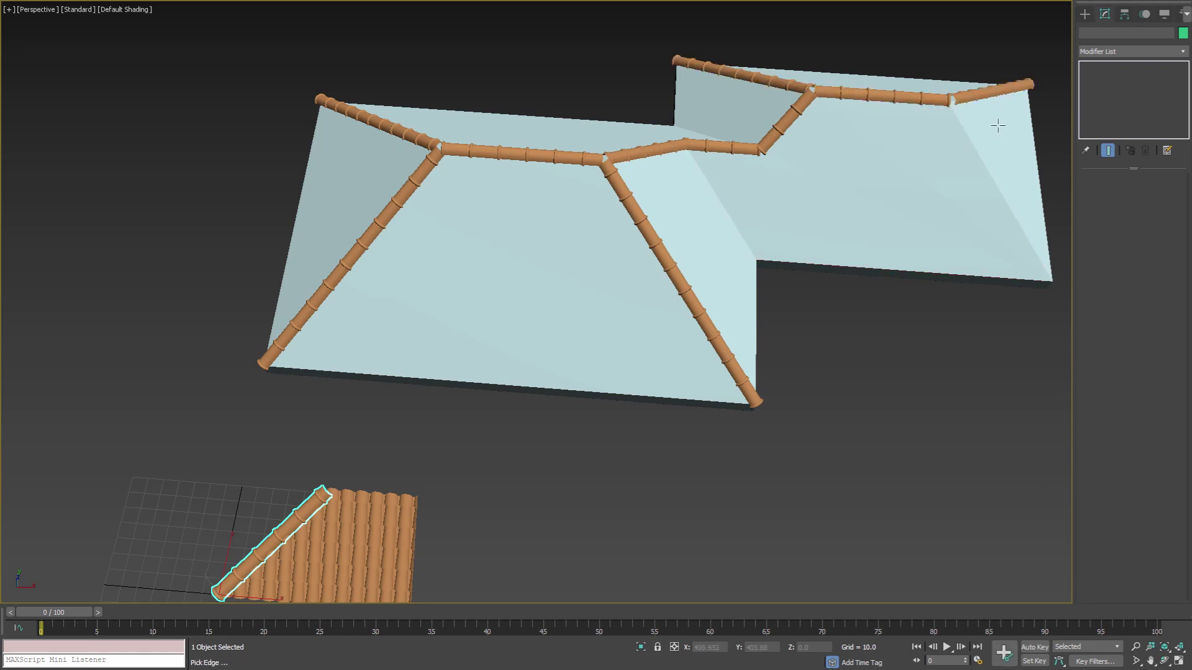
{"action": "left_click", "coordinate": [1008, 206]}
{"action": "middle_click_drag", "start_coordinate": [806, 309], "coordinate": [585, 330]}
{"action": "scroll", "coordinate": [574, 202], "scroll_direction": "down", "scroll_amount": 3}
{"action": "scroll", "coordinate": [585, 330], "scroll_direction": "down", "scroll_amount": 2}
{"action": "right_click", "coordinate": [441, 395]}
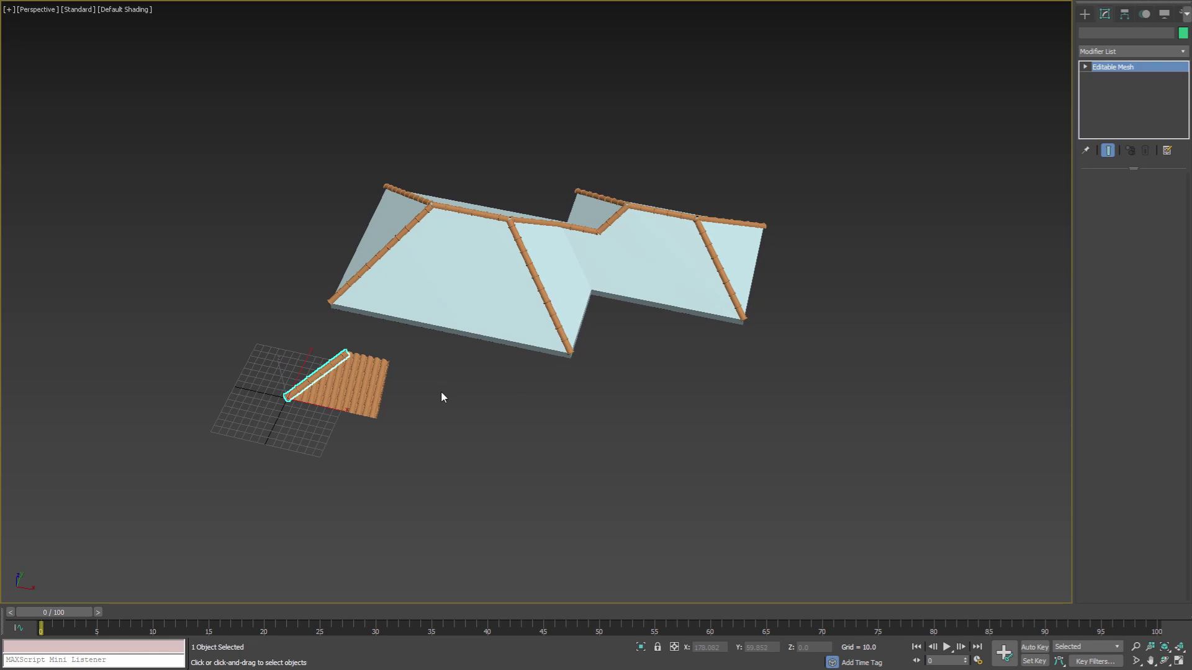
Build new tile surfaces from the merged tile plane on the front, back and both end slopes of the larger roof section.
{"action": "left_click", "coordinate": [371, 391]}
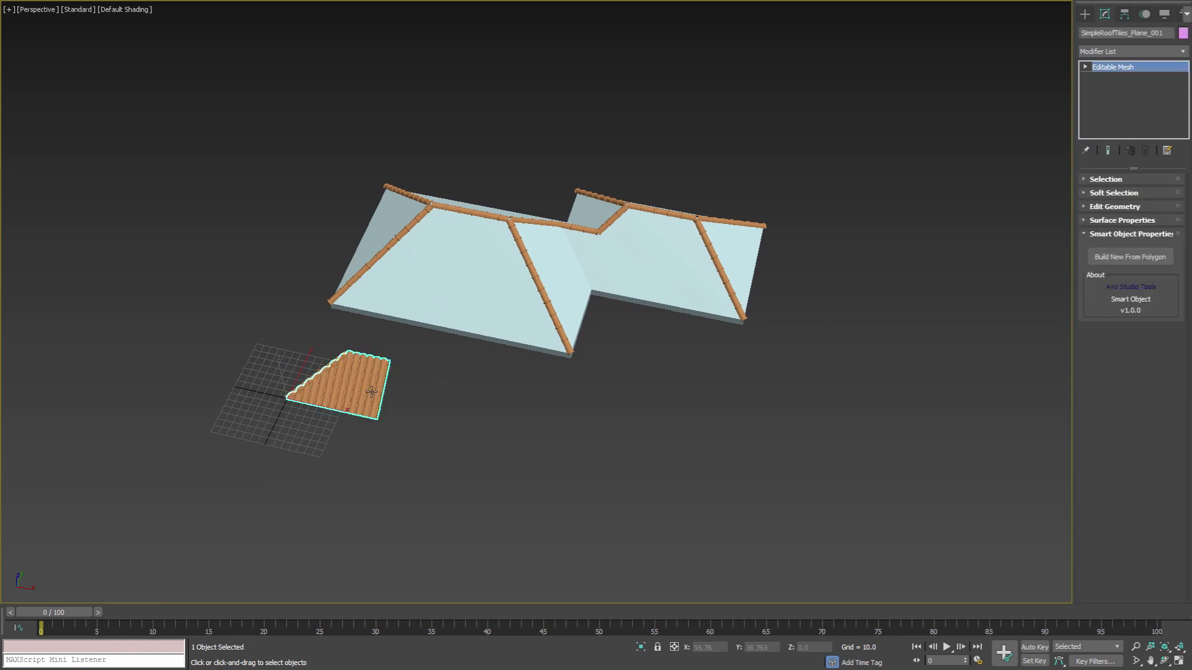
{"action": "left_click", "coordinate": [1120, 259]}
{"action": "middle_click_drag", "start_coordinate": [342, 392], "coordinate": [385, 390], "text": "alt"}
{"action": "middle_click_drag", "start_coordinate": [385, 390], "coordinate": [518, 375]}
{"action": "scroll", "coordinate": [436, 319], "scroll_direction": "up", "scroll_amount": 6}
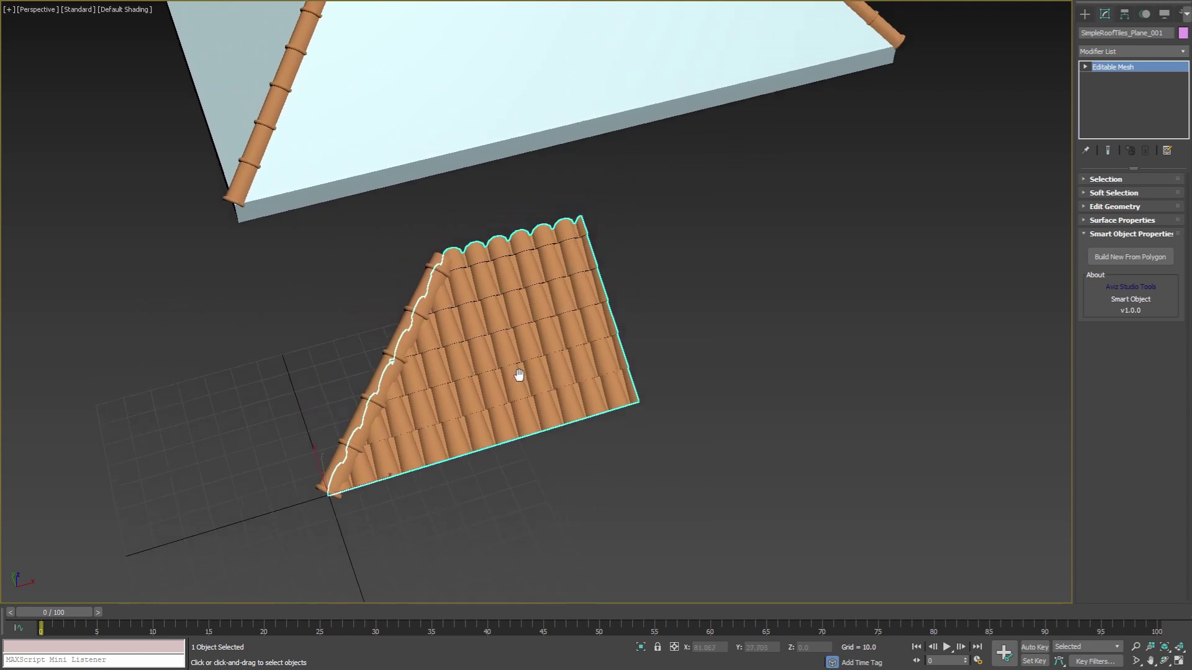
{"action": "left_click", "coordinate": [1124, 256]}
{"action": "scroll", "coordinate": [620, 205], "scroll_direction": "down", "scroll_amount": 8}
{"action": "middle_click_drag", "start_coordinate": [641, 356], "coordinate": [640, 365], "text": "alt"}
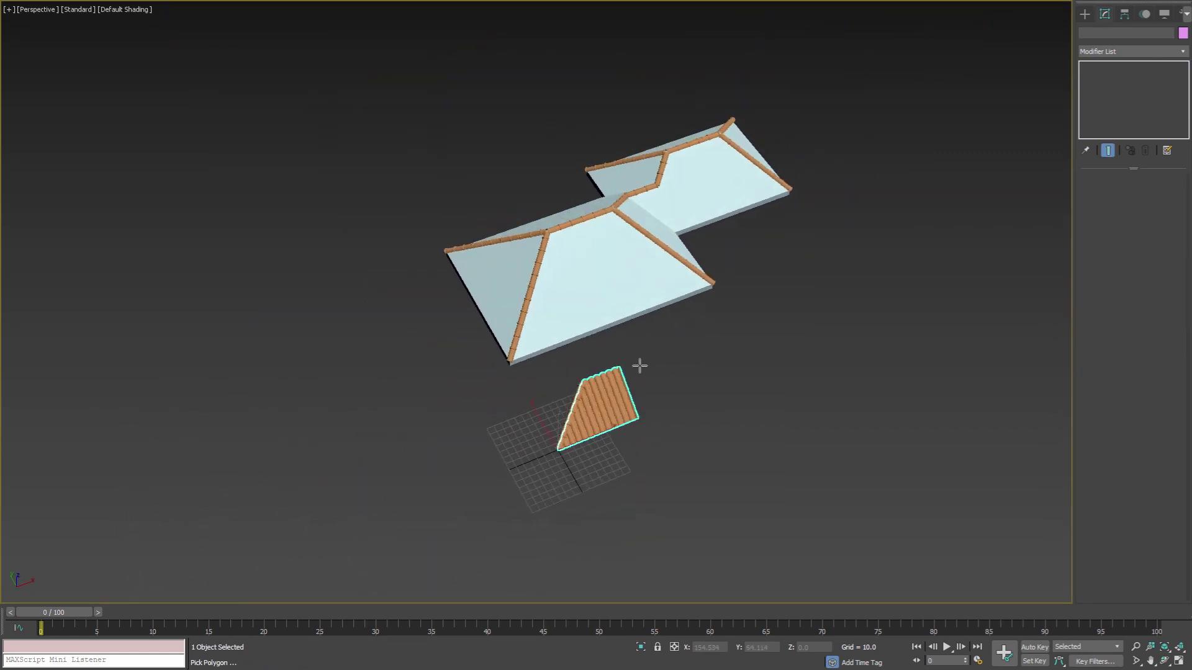
{"action": "left_click", "coordinate": [582, 287]}
{"action": "left_click", "coordinate": [501, 277]}
{"action": "left_click", "coordinate": [561, 212]}
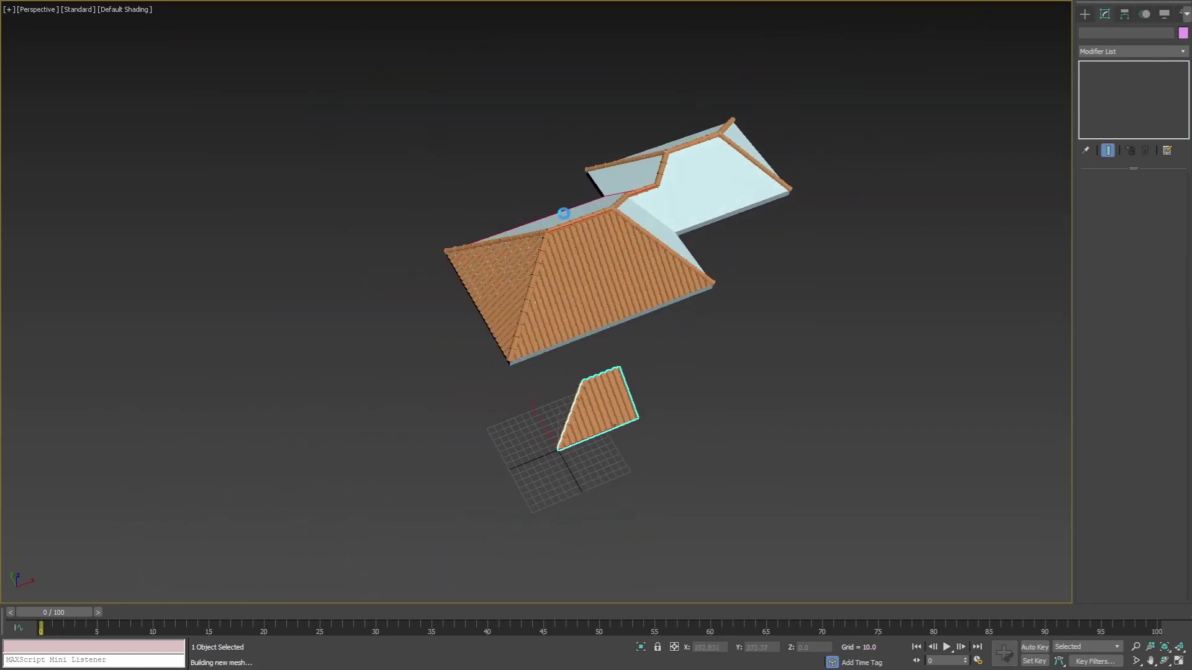
{"action": "left_click", "coordinate": [637, 215]}
Build tile surfaces on the front, back and end slopes of the smaller roof section, and finish polygon picking.
{"action": "left_click", "coordinate": [729, 206]}
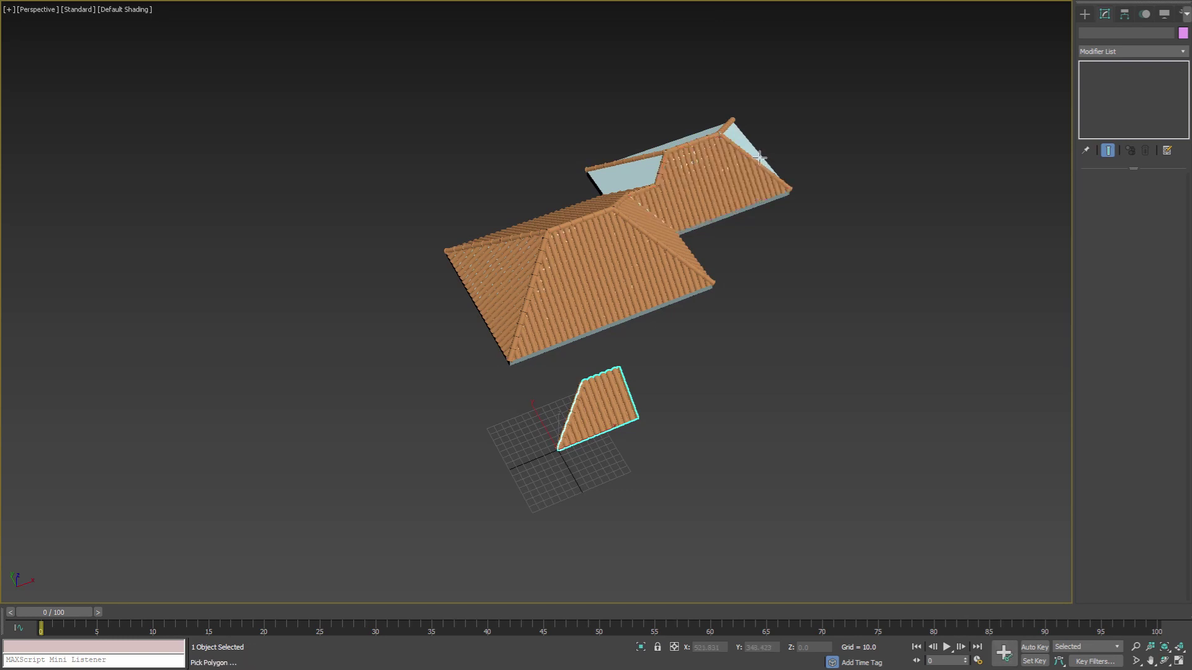
{"action": "middle_click_drag", "start_coordinate": [822, 209], "coordinate": [539, 231], "text": "alt"}
{"action": "left_click", "coordinate": [433, 384]}
{"action": "left_click", "coordinate": [465, 308]}
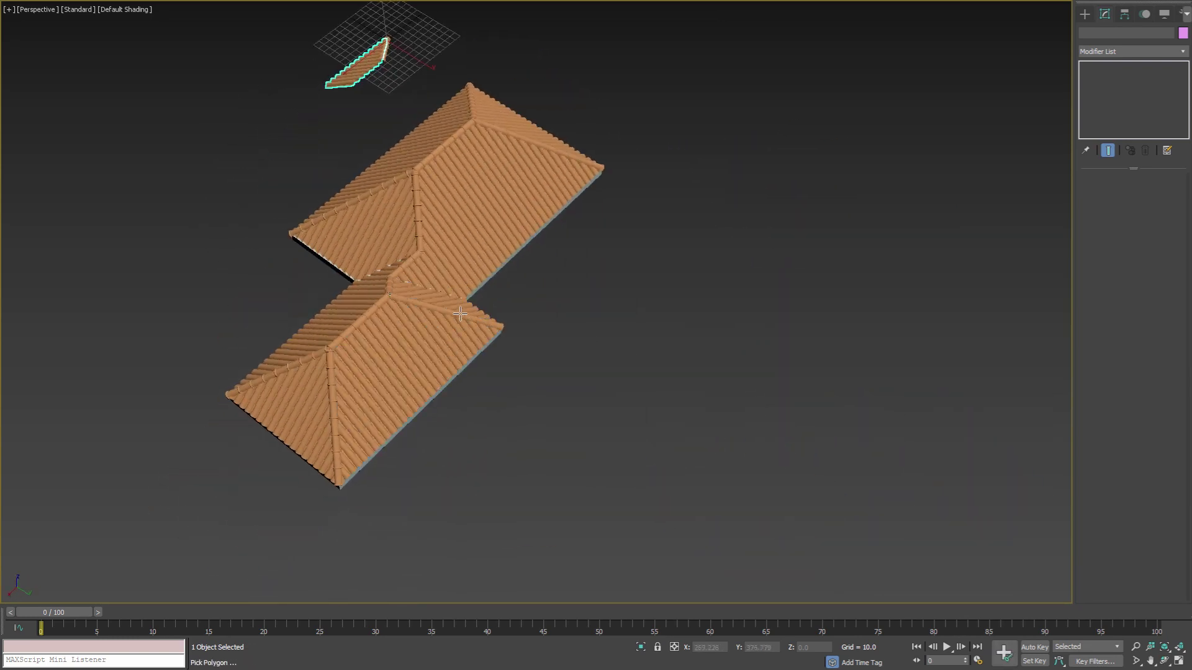
{"action": "middle_click_drag", "start_coordinate": [460, 328], "coordinate": [520, 333], "text": "alt"}
{"action": "middle_click_drag", "start_coordinate": [520, 332], "coordinate": [529, 558]}
{"action": "scroll", "coordinate": [567, 327], "scroll_direction": "up", "scroll_amount": 4}
{"action": "middle_click_drag", "start_coordinate": [567, 328], "coordinate": [511, 423], "text": "alt"}
{"action": "right_click", "coordinate": [557, 379]}
Delete the tiles on the larger section's end slope by the inner corner and rebuild them from the front slope's tile object.
{"action": "left_click", "coordinate": [587, 325]}
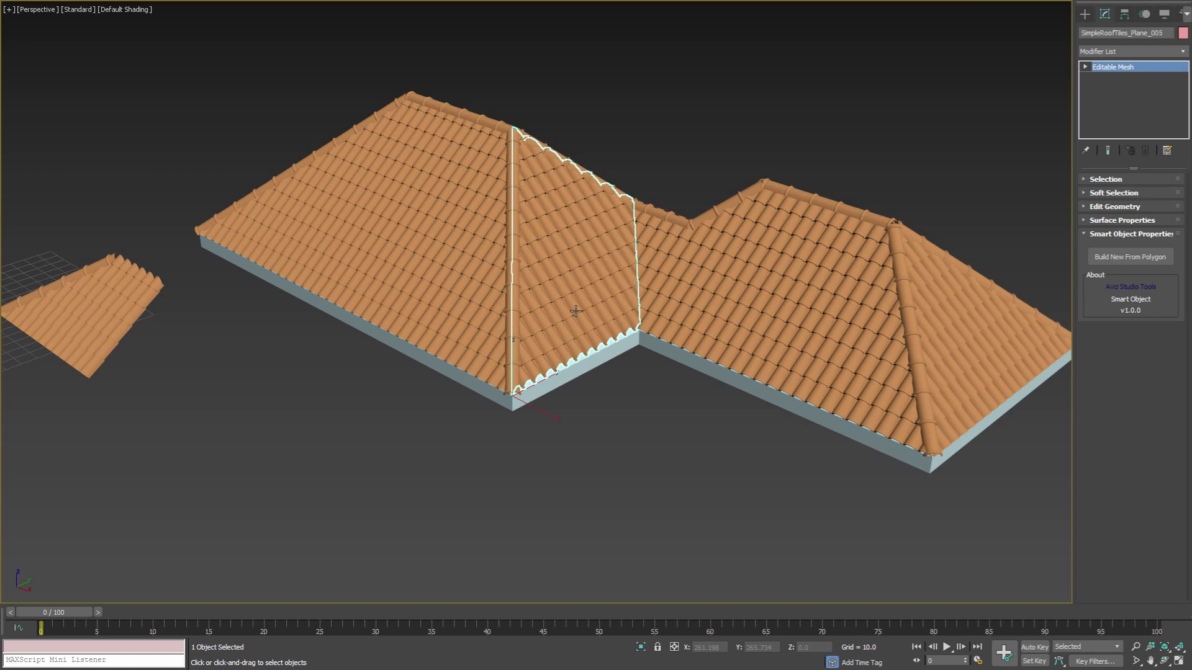
{"action": "key", "text": "Delete"}
{"action": "left_click", "coordinate": [399, 271]}
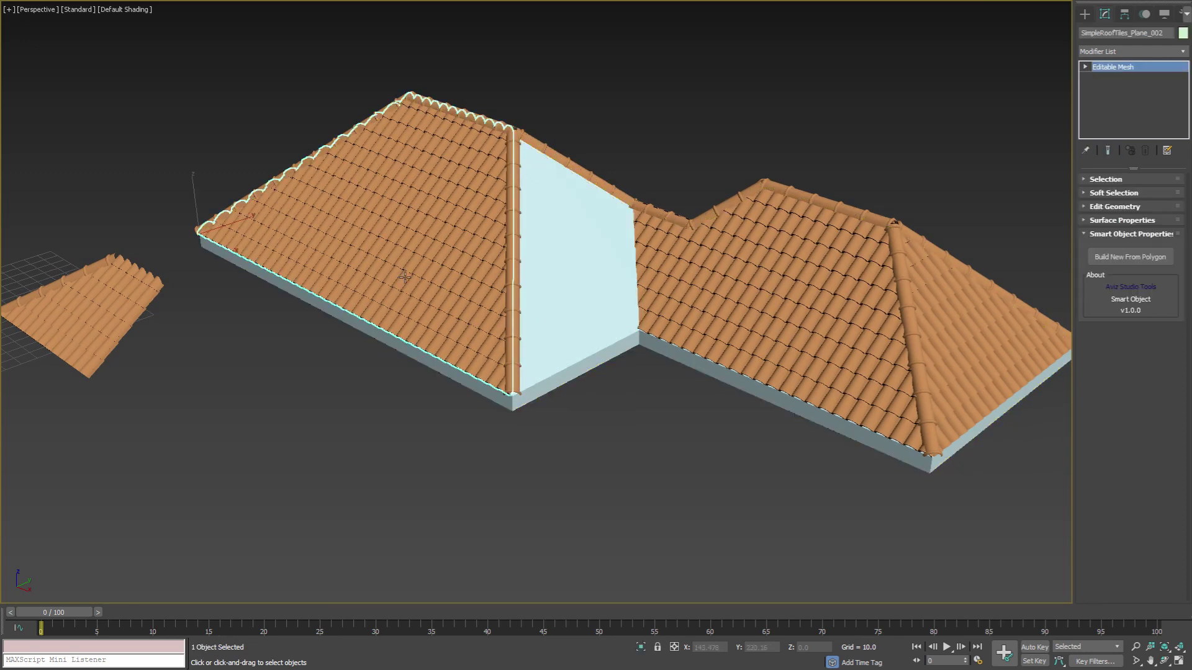
{"action": "left_click", "coordinate": [1120, 256]}
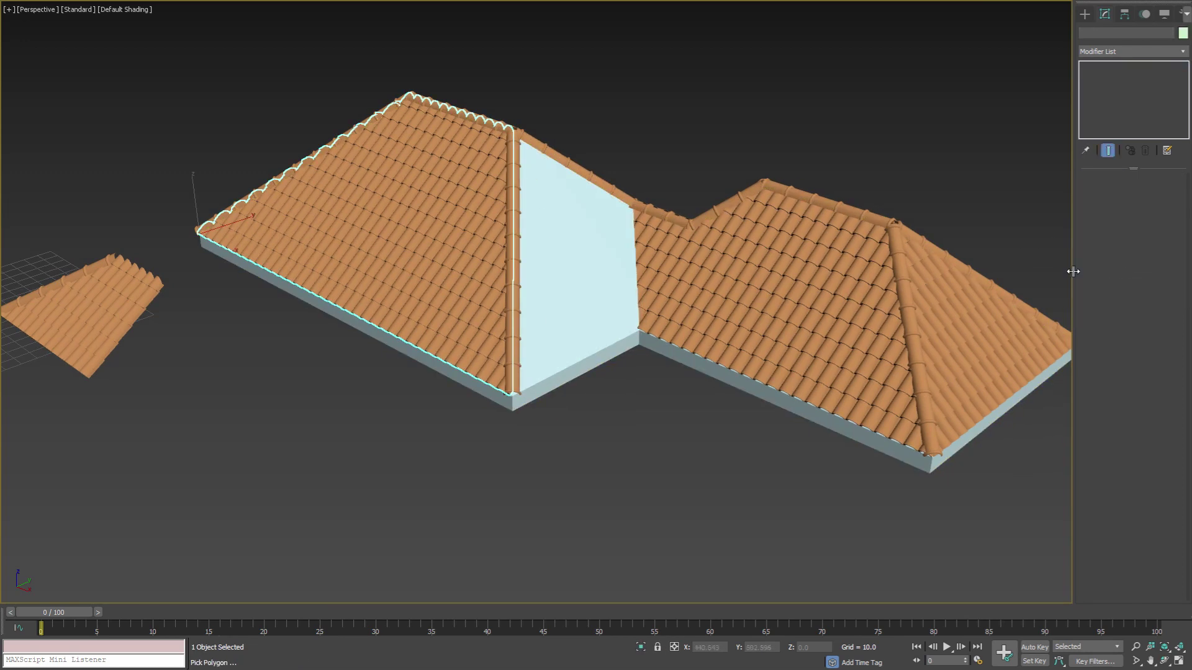
{"action": "left_click", "coordinate": [584, 353]}
{"action": "right_click", "coordinate": [632, 384]}
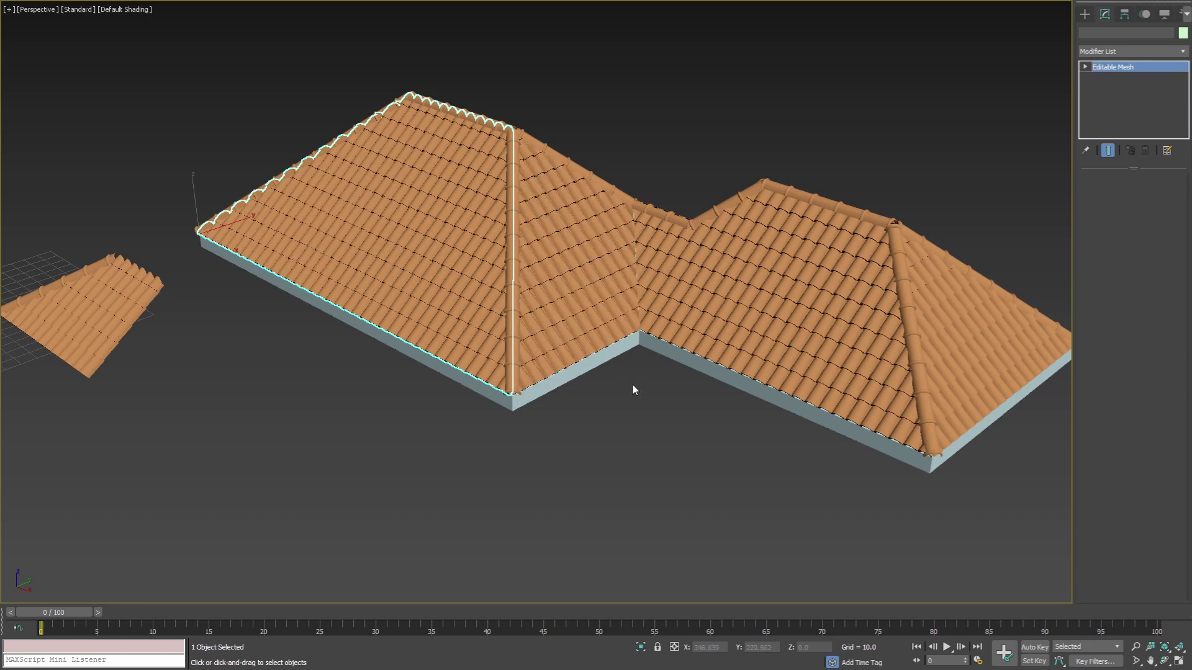
Delete the original merged tile plane and hip ridge objects lying beside the roof.
{"action": "mouse_move", "coordinate": [647, 343]}
{"action": "middle_mouse_down"}
{"action": "mouse_move", "coordinate": [588, 315]}
{"action": "mouse_move", "coordinate": [620, 354]}
{"action": "mouse_move", "coordinate": [626, 319]}
{"action": "mouse_move", "coordinate": [656, 326]}
{"action": "middle_mouse_up"}
{"action": "scroll", "coordinate": [627, 319], "scroll_direction": "down", "scroll_amount": 3}
{"action": "middle_click_drag", "start_coordinate": [571, 385], "coordinate": [472, 245], "text": "alt"}
{"action": "left_click", "coordinate": [713, 355]}
{"action": "middle_click_drag", "start_coordinate": [472, 245], "coordinate": [499, 323]}
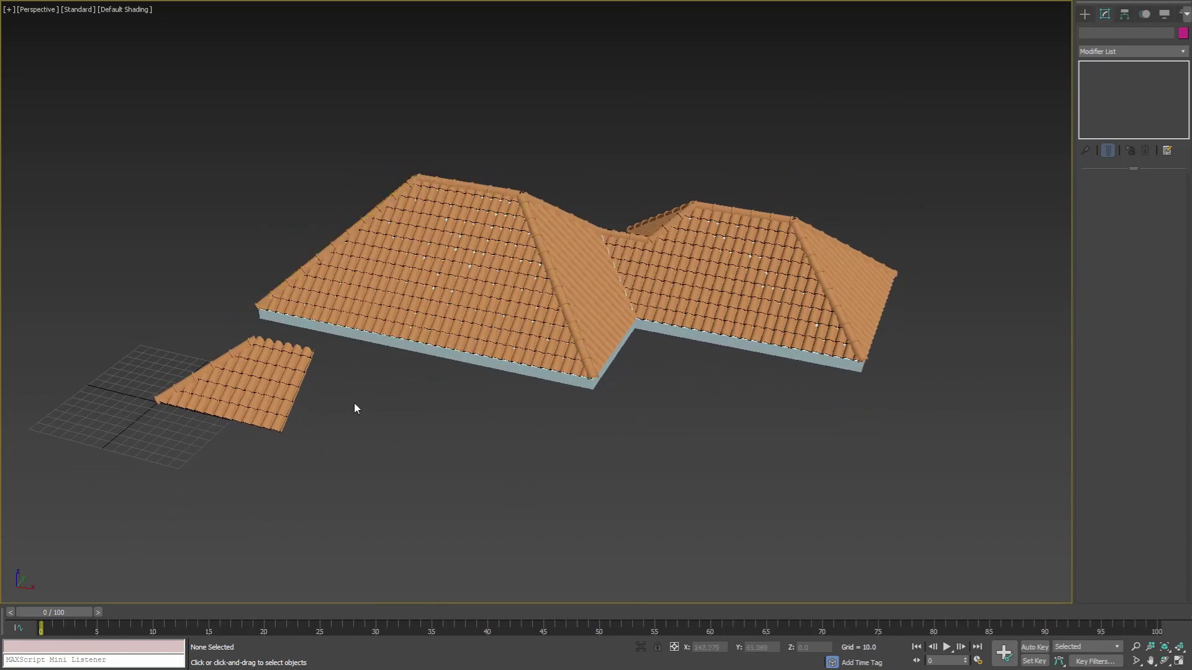
{"action": "left_click_drag", "start_coordinate": [182, 399], "coordinate": [184, 400]}
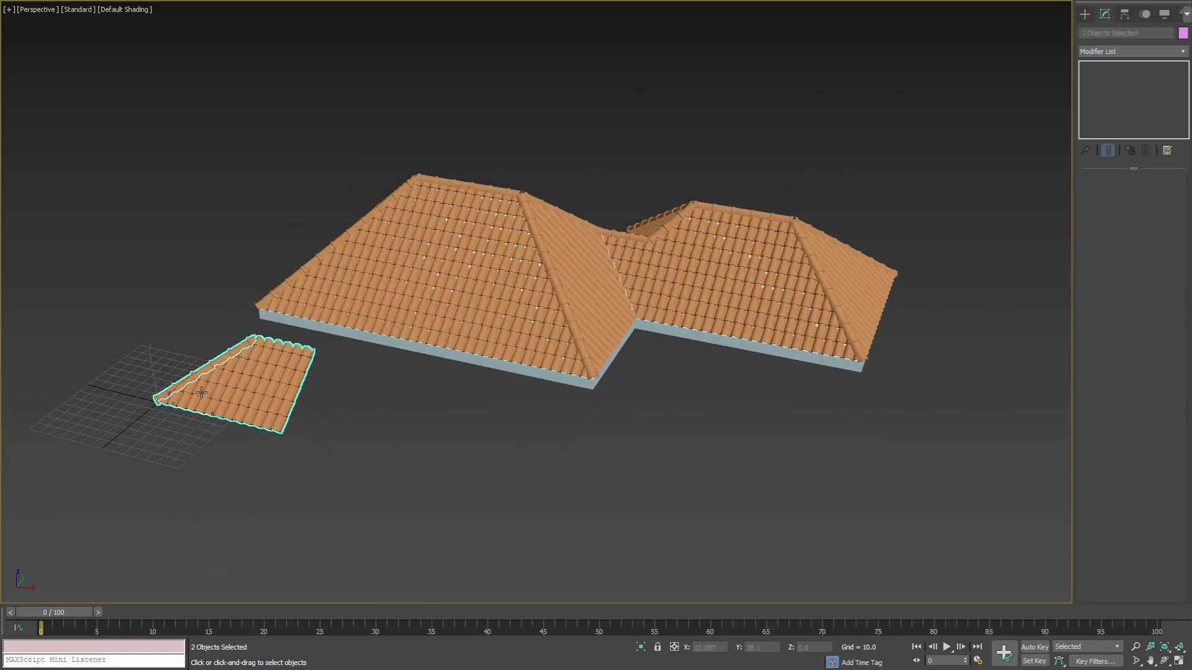
{"action": "key", "text": "Delete"}
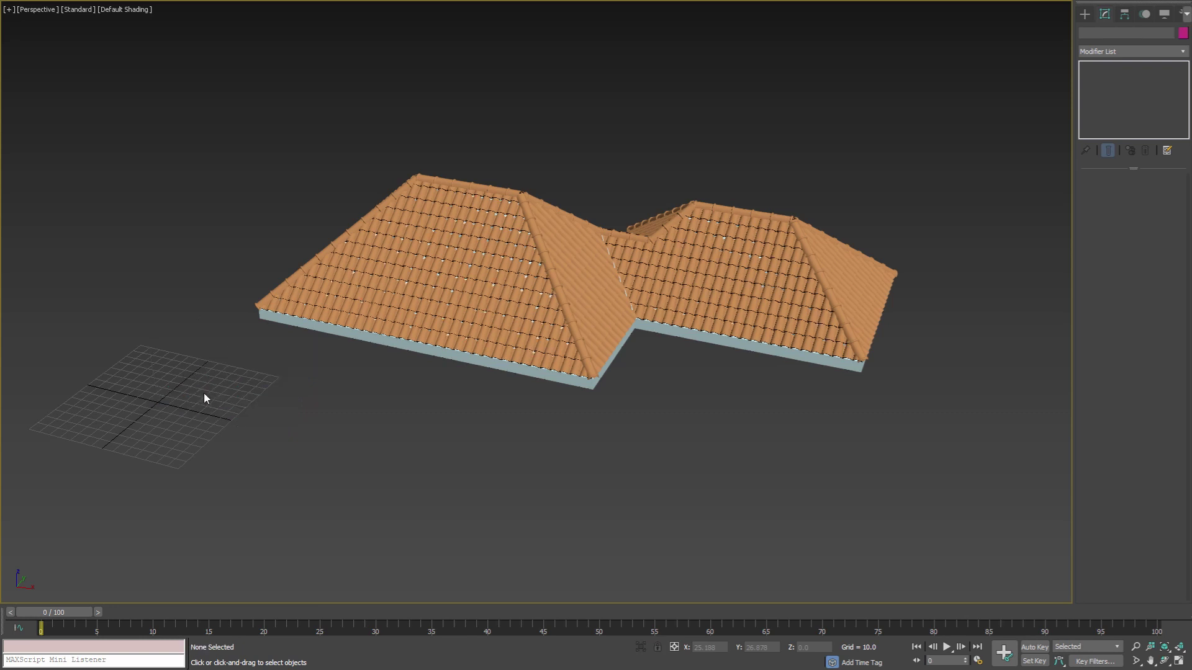
Select the tile surface on the larger section's front slope and check that its polygon build option is still available.
{"action": "middle_click_drag", "start_coordinate": [210, 374], "coordinate": [447, 340], "text": "alt"}
{"action": "left_click", "coordinate": [450, 341]}
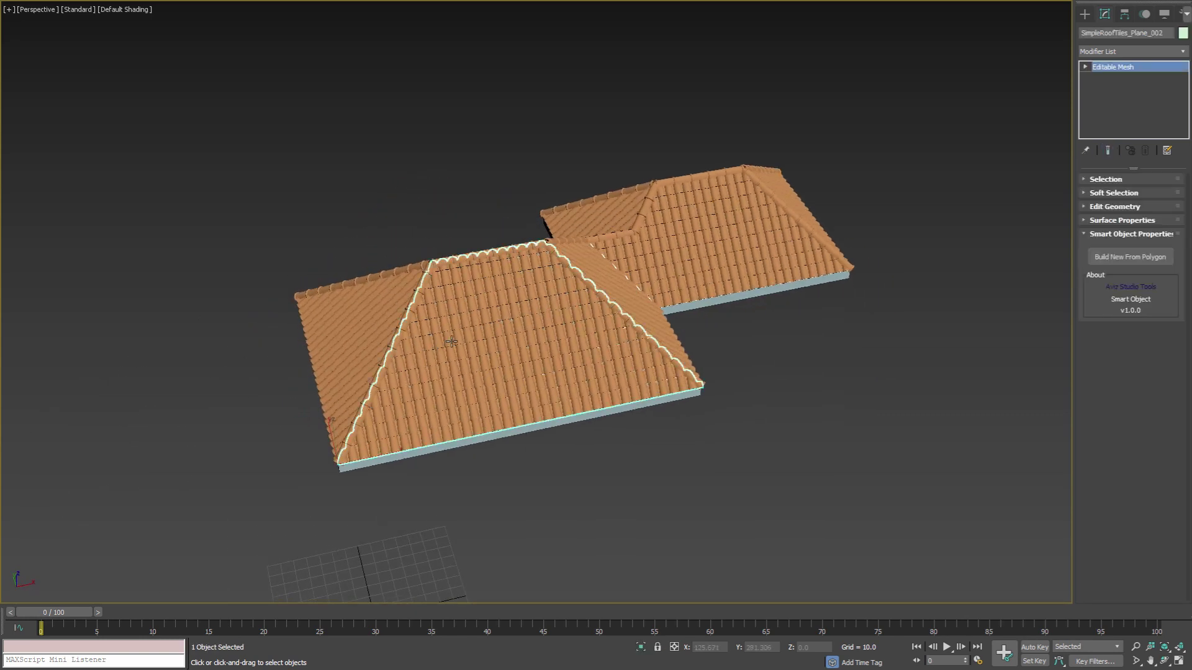
{"action": "left_click", "coordinate": [1104, 258]}
{"action": "middle_click_drag", "start_coordinate": [485, 338], "coordinate": [495, 489], "text": "alt"}
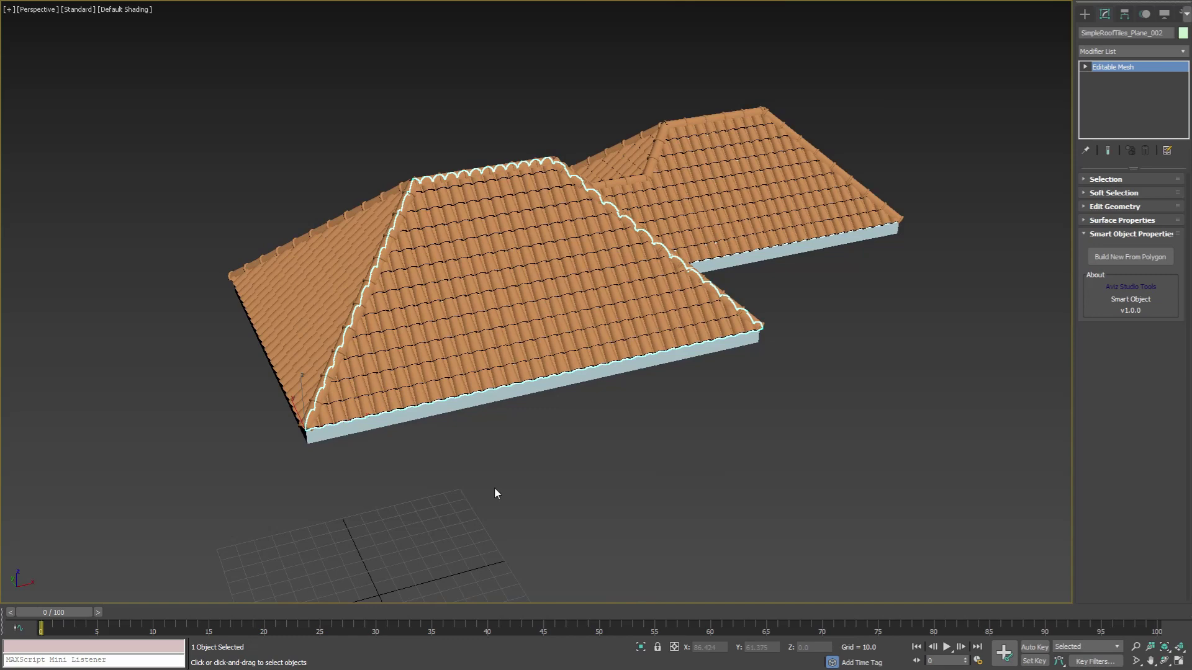
Lengthen the larger section of the base roof mesh by moving its outer end vertices outward, and finish vertex editing.
{"action": "left_click", "coordinate": [519, 453]}
{"action": "left_click", "coordinate": [527, 389]}
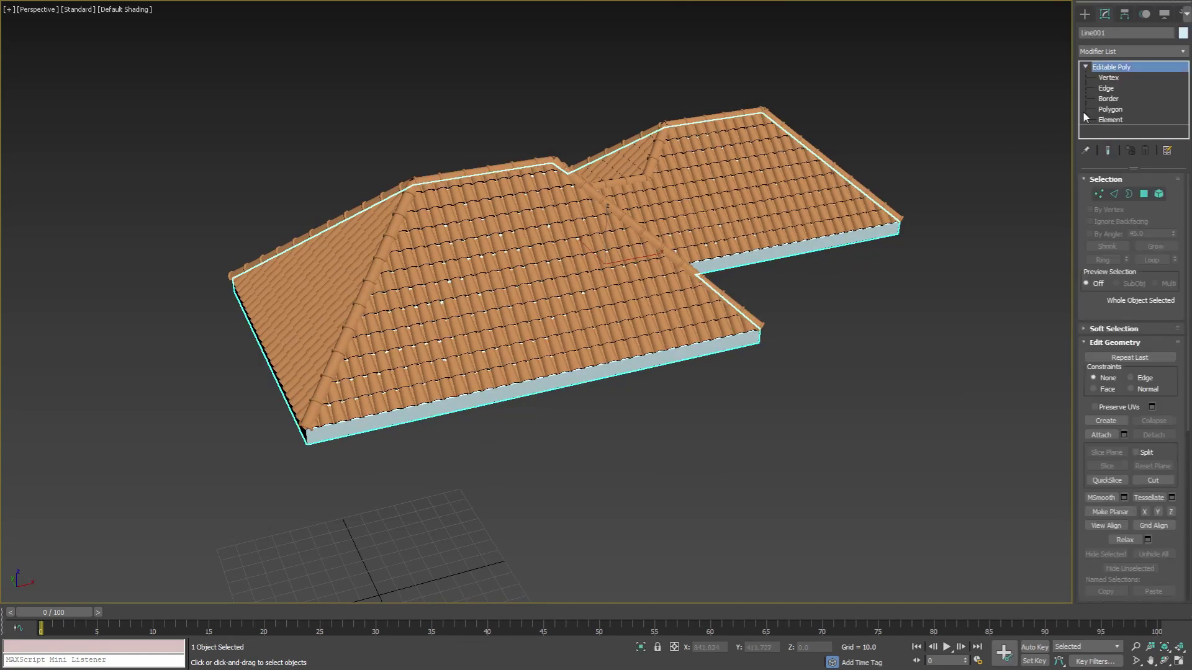
{"action": "left_click", "coordinate": [1108, 79]}
{"action": "left_click_drag", "start_coordinate": [460, 113], "coordinate": [105, 559]}
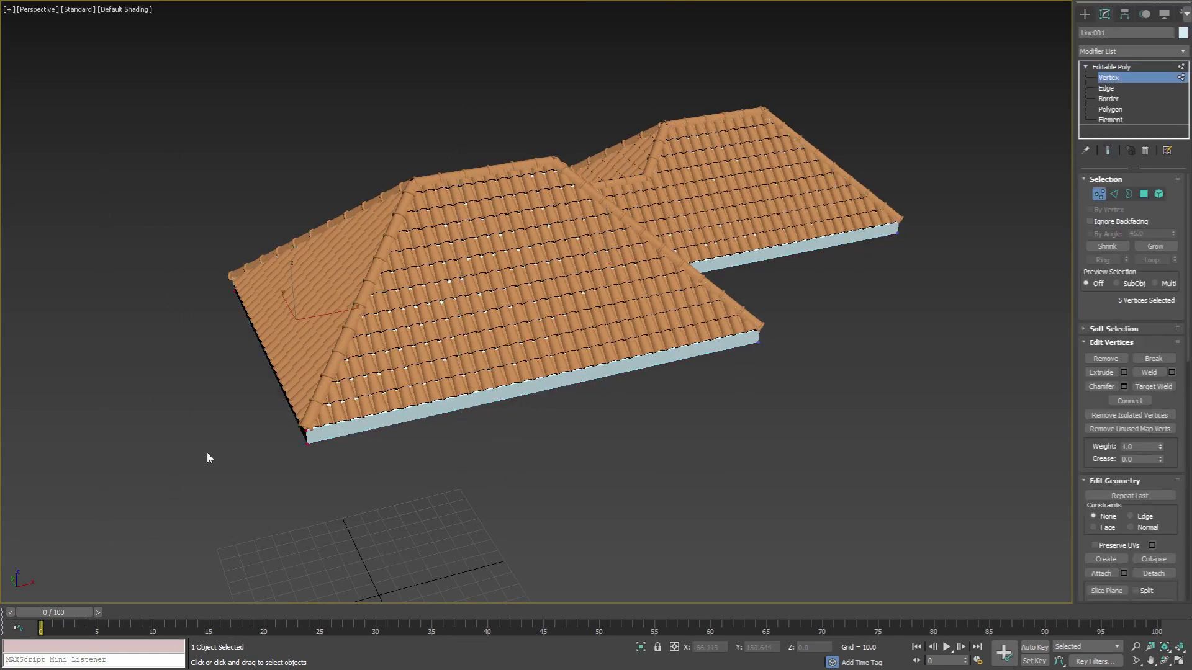
{"action": "middle_click_drag", "start_coordinate": [311, 350], "coordinate": [335, 346]}
{"action": "key", "text": "w"}
{"action": "left_click_drag", "start_coordinate": [363, 309], "coordinate": [211, 381]}
{"action": "middle_click_drag", "start_coordinate": [211, 381], "coordinate": [443, 402], "text": "alt"}
{"action": "left_click", "coordinate": [793, 360]}
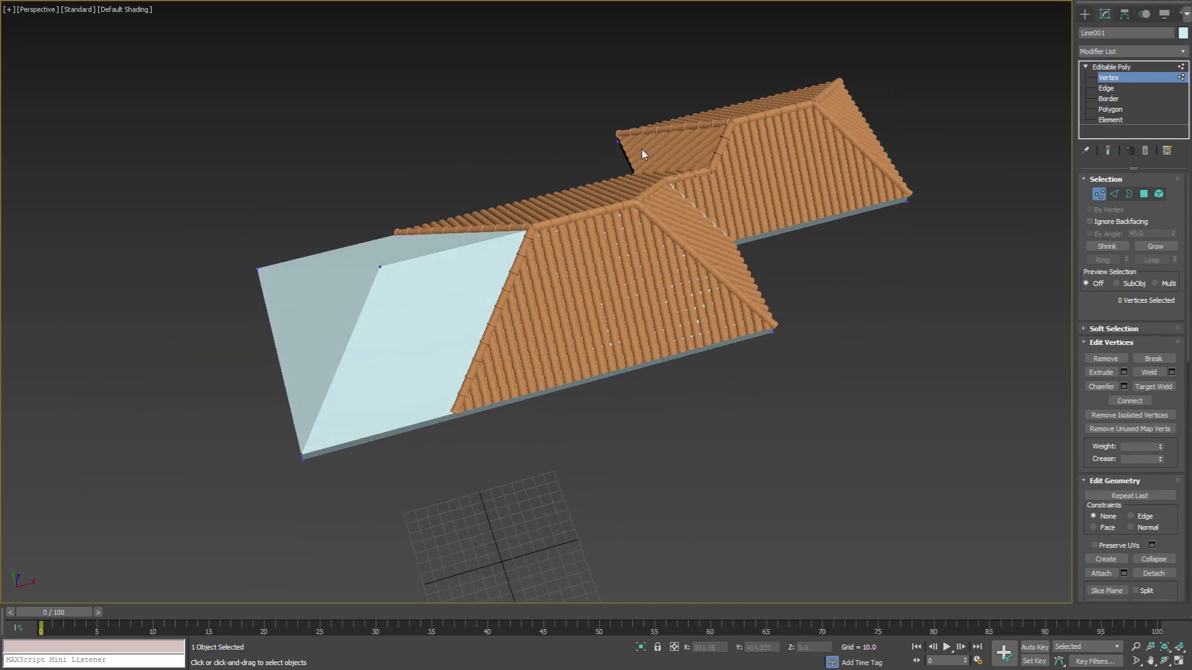
{"action": "left_click", "coordinate": [1108, 77]}
{"action": "left_click", "coordinate": [826, 292]}
Delete the outdated tile surfaces and ridge tiles on the lengthened section's outer end, front and back slopes.
{"action": "middle_click_drag", "start_coordinate": [788, 306], "coordinate": [759, 341], "text": "alt"}
{"action": "middle_click_drag", "start_coordinate": [419, 348], "coordinate": [454, 373]}
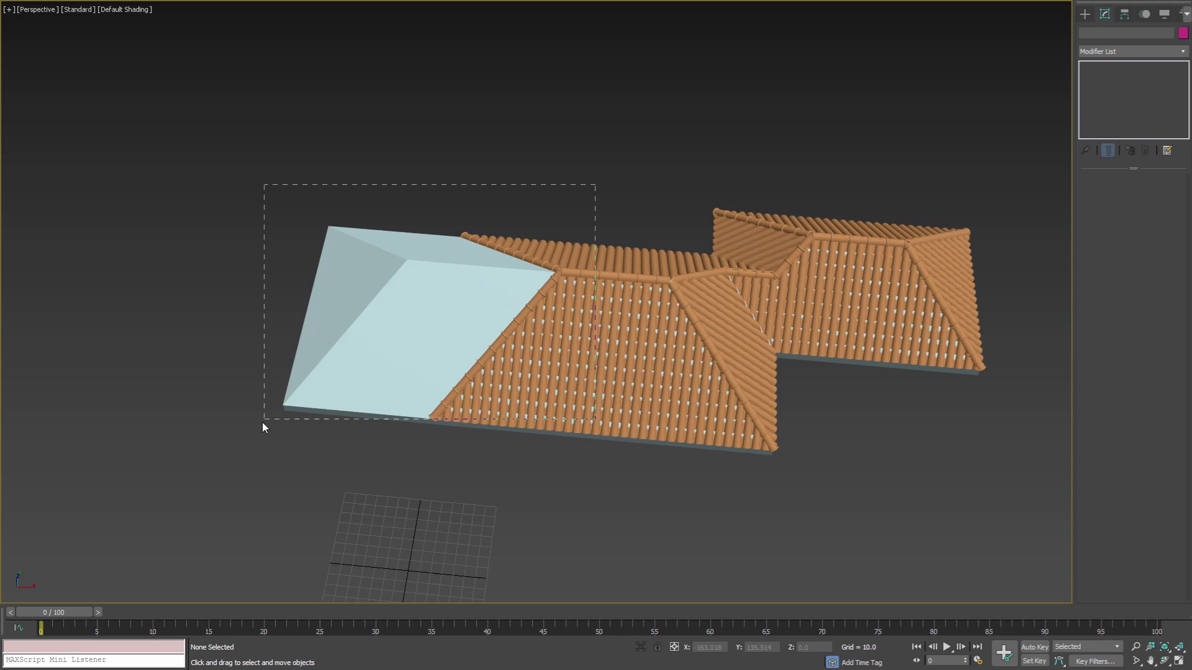
{"action": "left_click_drag", "start_coordinate": [262, 427], "coordinate": [243, 452]}
{"action": "key", "text": "Delete"}
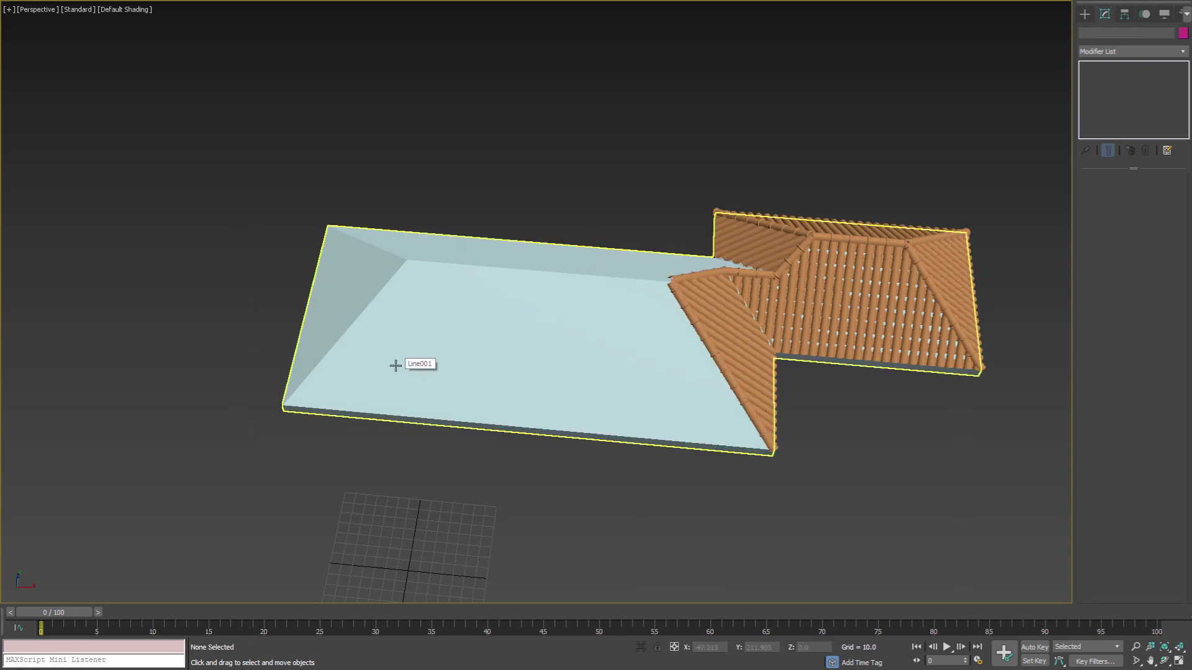
Build new ridge tiles on the lengthened section's two outer hip edges and top ridge from its remaining hip ridge object.
{"action": "middle_click_drag", "start_coordinate": [499, 317], "coordinate": [543, 311], "text": "alt"}
{"action": "scroll", "coordinate": [543, 311], "scroll_direction": "up", "scroll_amount": 2}
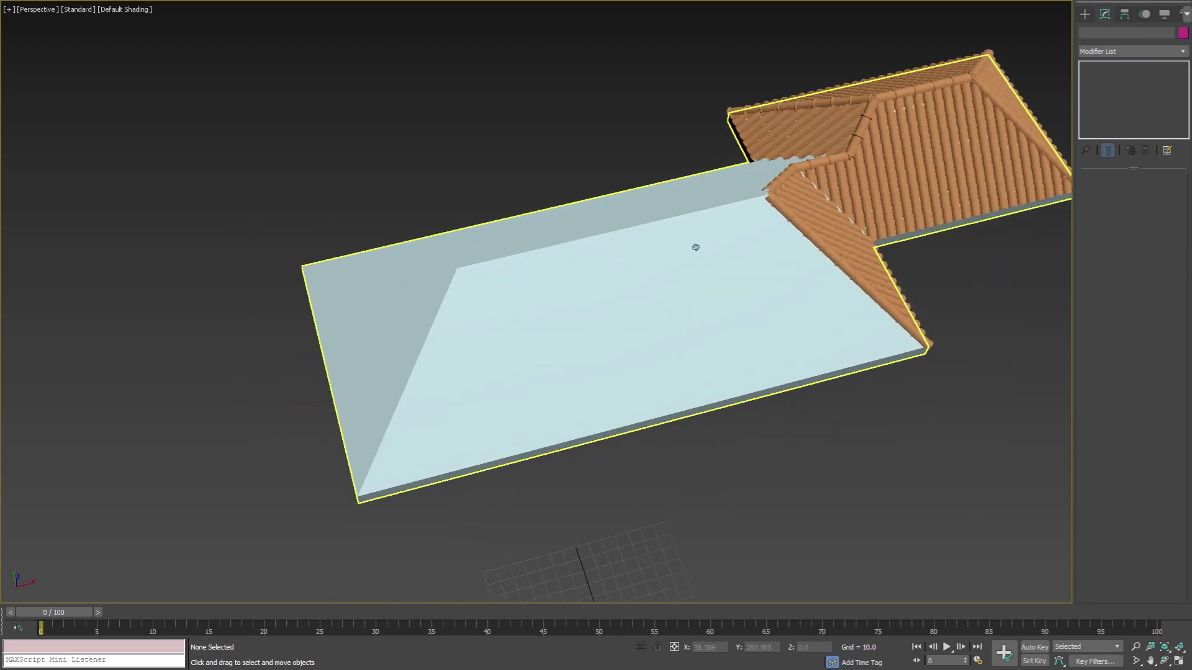
{"action": "middle_click_drag", "start_coordinate": [696, 247], "coordinate": [389, 381], "text": "alt"}
{"action": "left_click", "coordinate": [758, 277]}
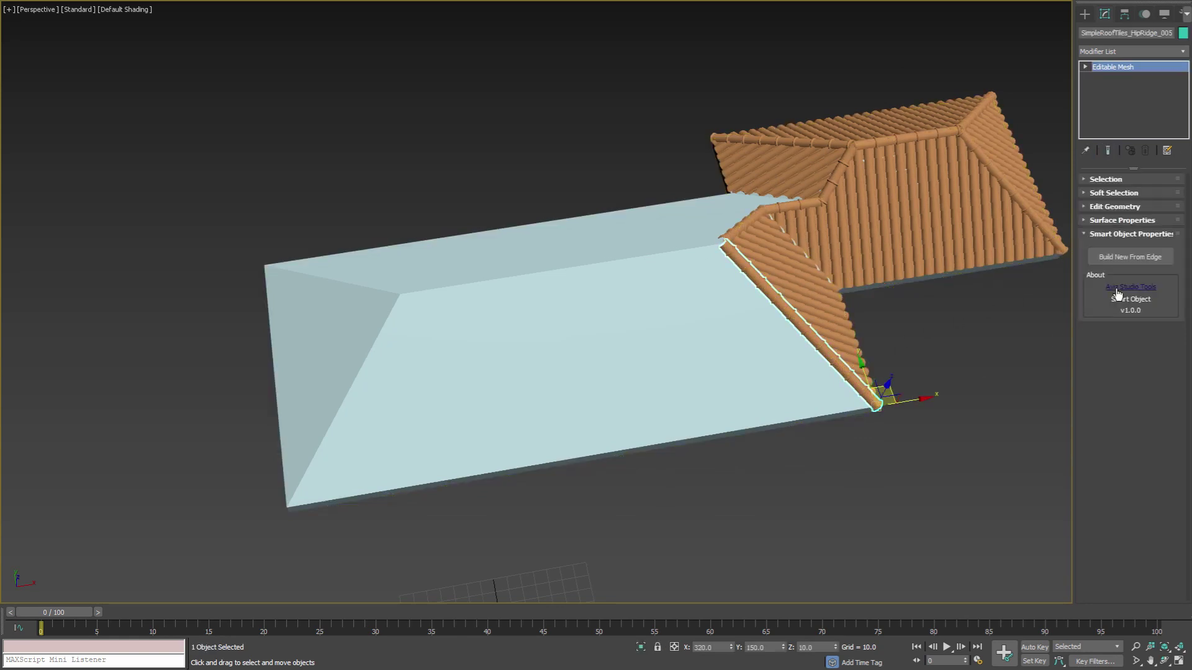
{"action": "left_click", "coordinate": [1116, 258]}
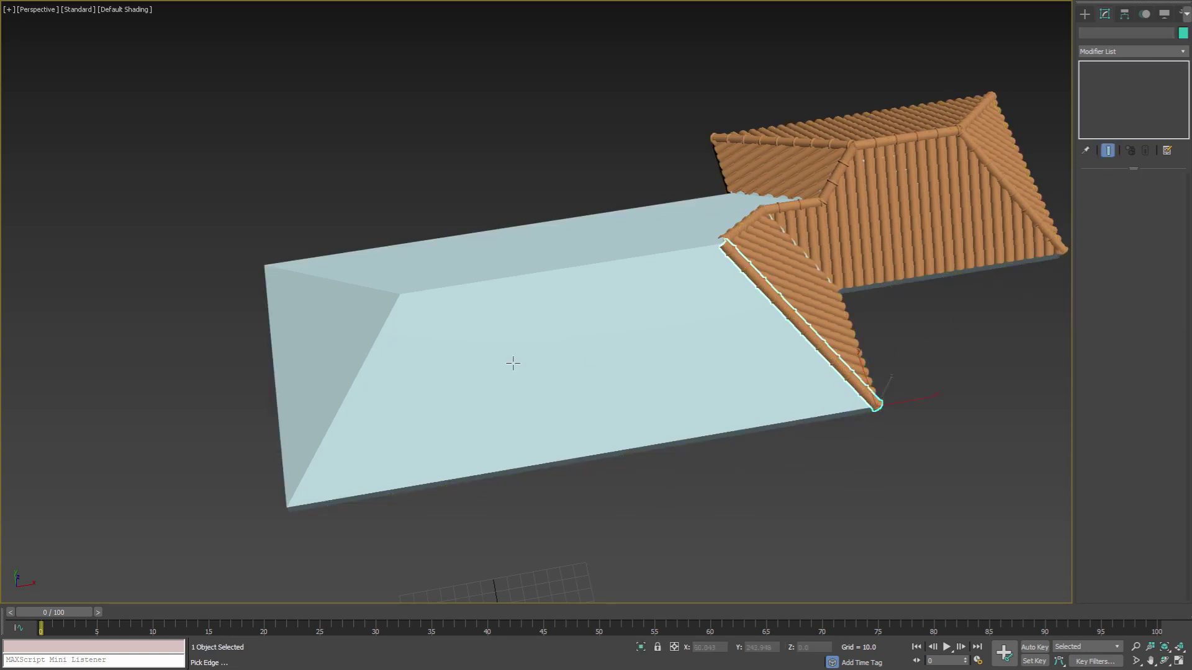
{"action": "left_click", "coordinate": [333, 428]}
{"action": "left_click", "coordinate": [435, 288]}
{"action": "left_click", "coordinate": [369, 286]}
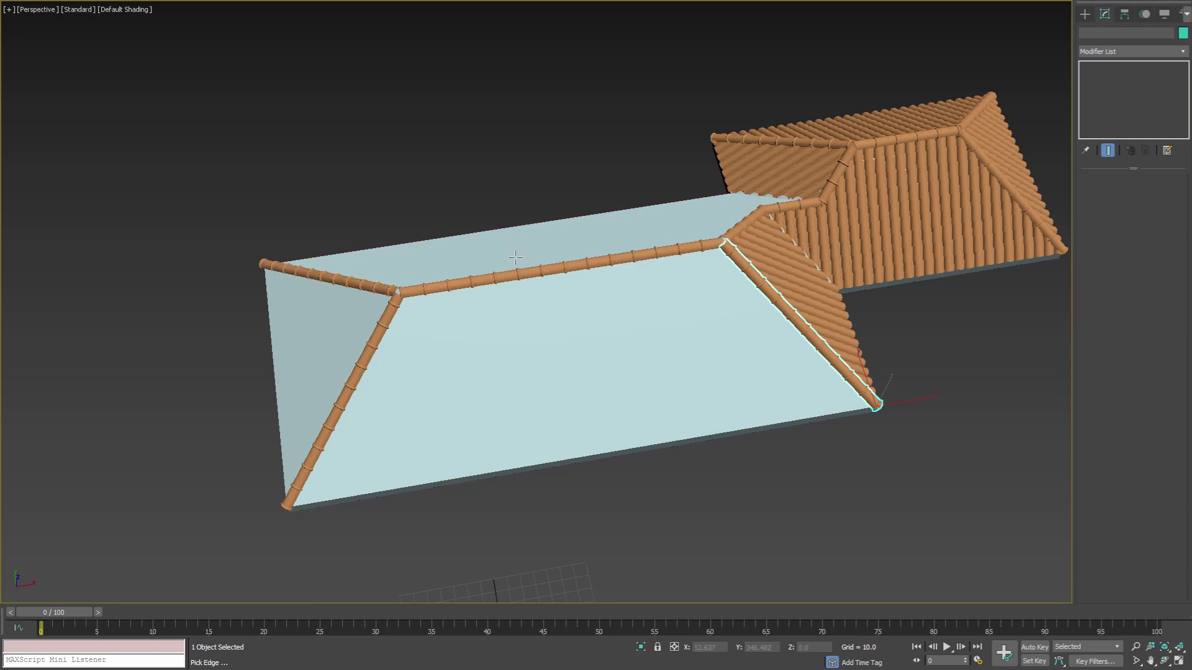
Build tile surfaces on the lengthened section's back, outer end and front slopes from its inner end slope's tile object, and finish polygon picking.
{"action": "left_click", "coordinate": [817, 281]}
{"action": "left_click", "coordinate": [1115, 260]}
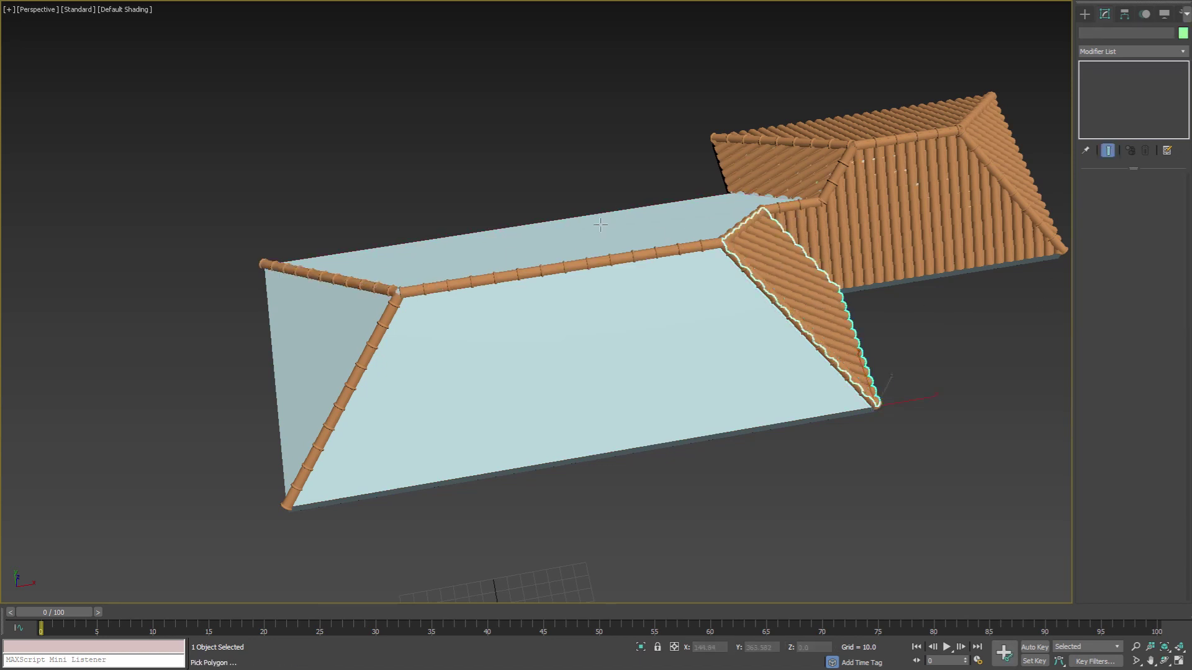
{"action": "left_click", "coordinate": [600, 225]}
{"action": "left_click", "coordinate": [359, 338]}
{"action": "left_click", "coordinate": [452, 381]}
{"action": "right_click", "coordinate": [702, 516]}
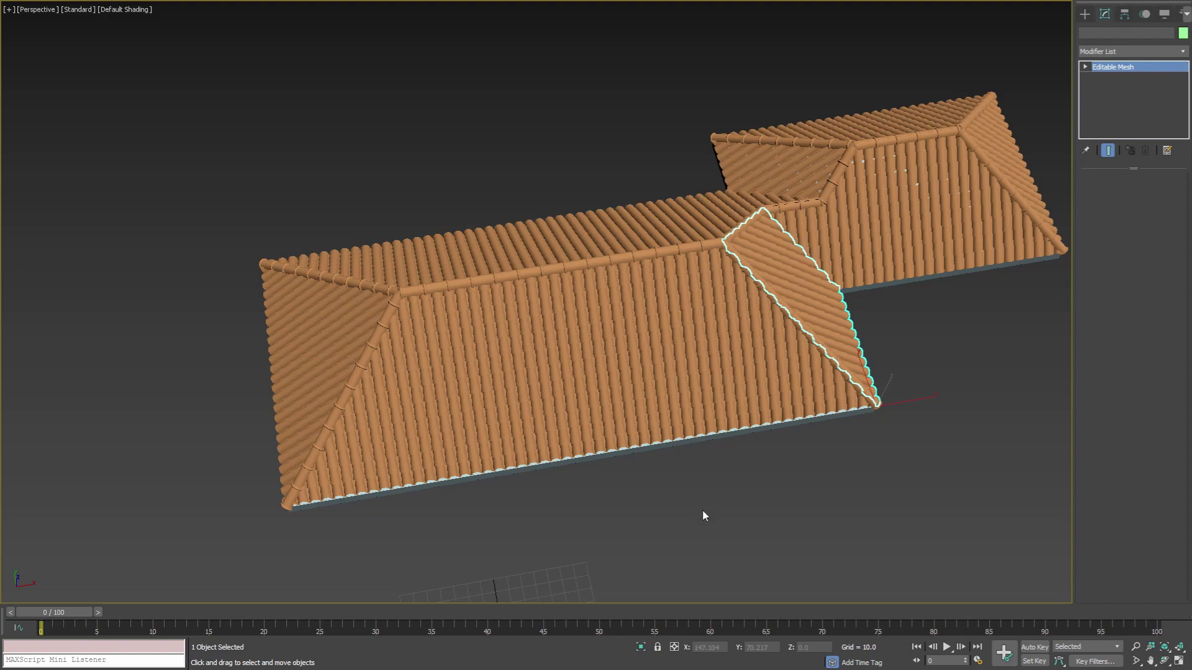
Widen the smaller section of the base roof mesh by moving its back eave vertices outward about 90 units along Y.
{"action": "middle_click_drag", "start_coordinate": [893, 453], "coordinate": [613, 316]}
{"action": "scroll", "coordinate": [564, 371], "scroll_direction": "down", "scroll_amount": 3}
{"action": "scroll", "coordinate": [599, 371], "scroll_direction": "up", "scroll_amount": 5}
{"action": "left_click", "coordinate": [720, 417]}
{"action": "left_click", "coordinate": [1108, 79]}
{"action": "left_click_drag", "start_coordinate": [820, 486], "coordinate": [734, 277]}
{"action": "left_click_drag", "start_coordinate": [776, 345], "coordinate": [857, 338]}
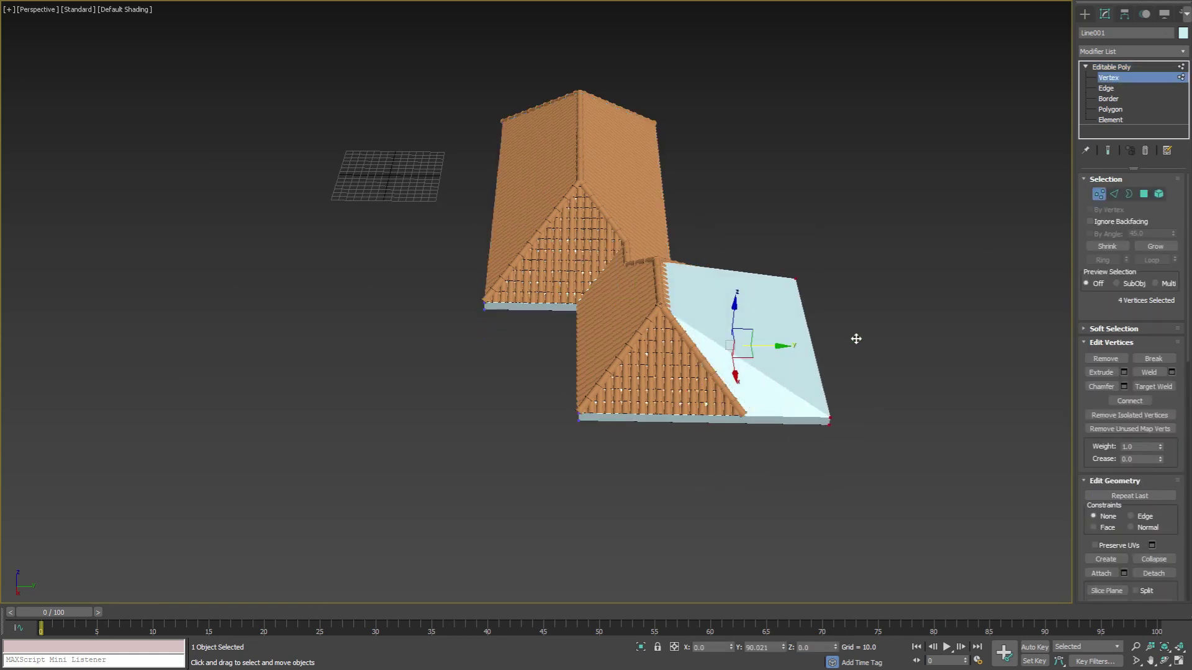
{"action": "left_click", "coordinate": [1106, 78]}
{"action": "left_click", "coordinate": [819, 530]}
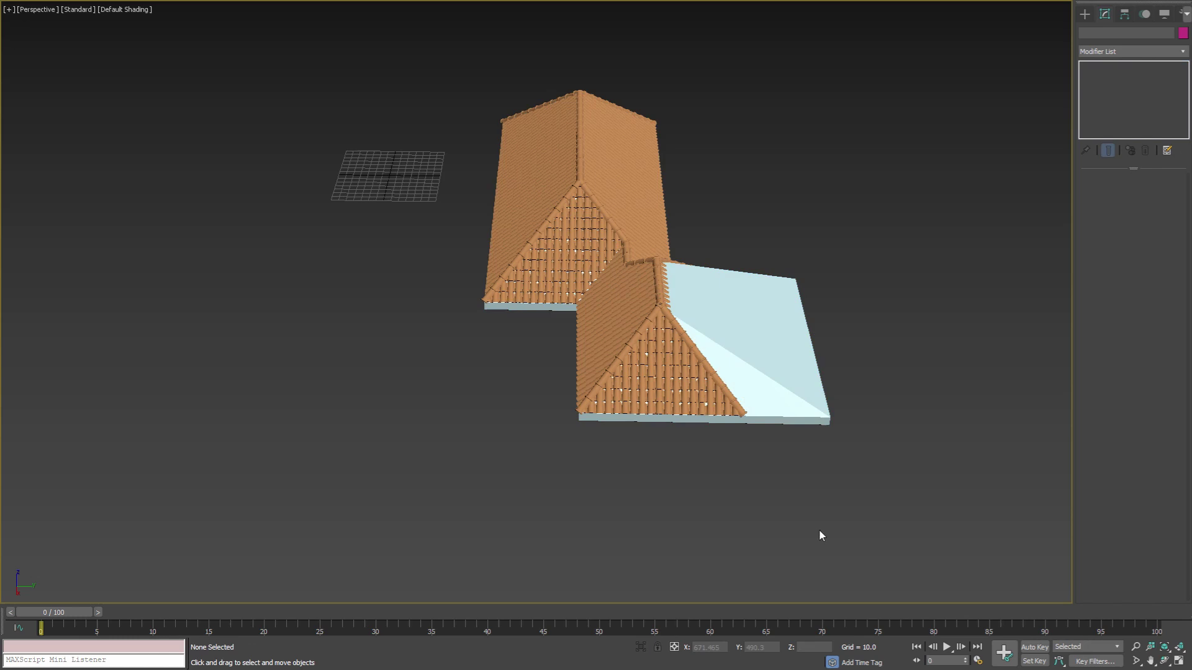
Delete the five outdated tile and ridge objects on the smaller section's end and back slopes.
{"action": "left_click_drag", "start_coordinate": [690, 238], "coordinate": [691, 237]}
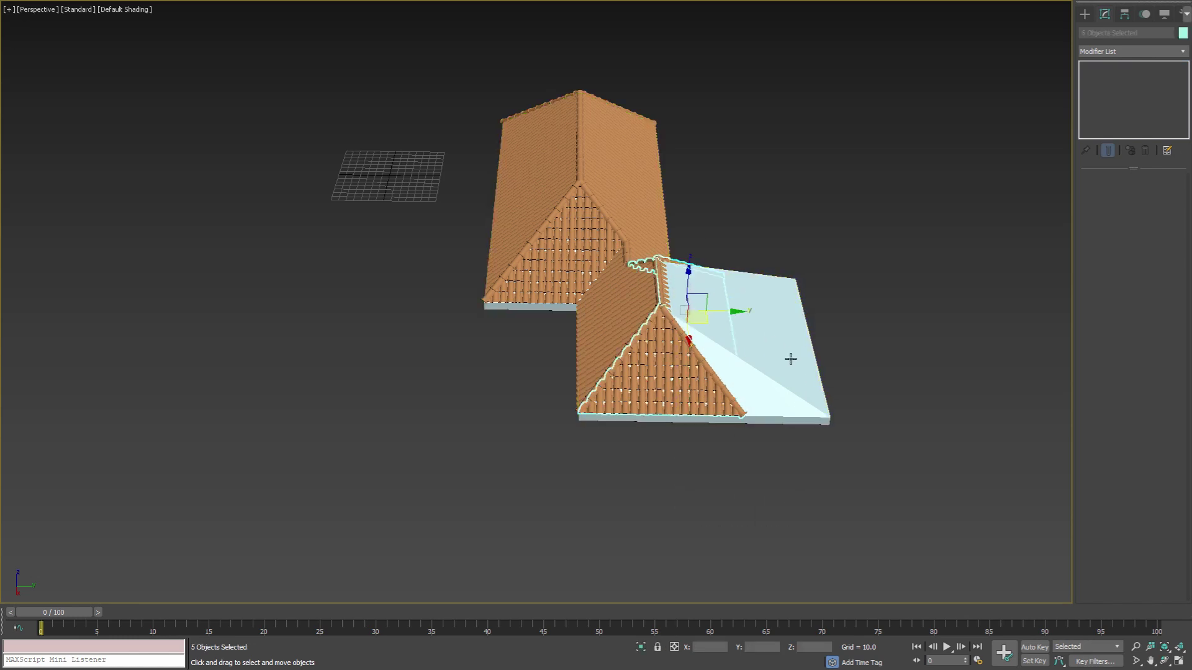
{"action": "middle_click_drag", "start_coordinate": [791, 357], "coordinate": [656, 346], "text": "alt"}
{"action": "key", "text": "ctrl+d"}
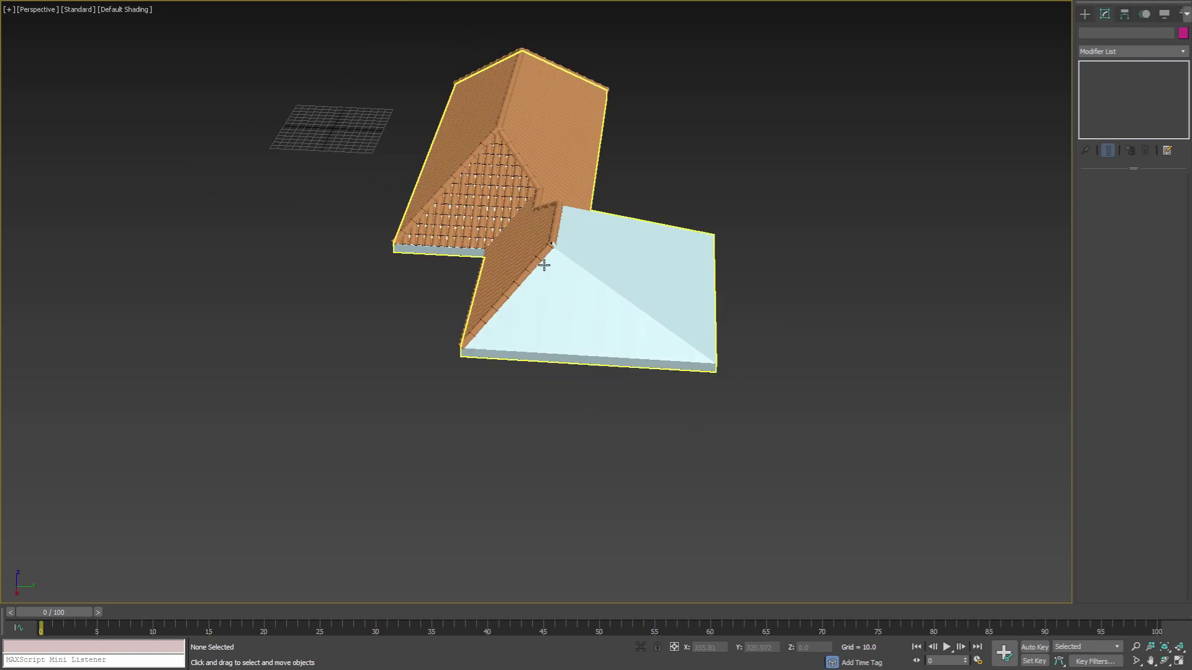
Build ridge tiles on the widened section's bare hip edges from its remaining hip ridge object, and finish edge picking.
{"action": "left_click", "coordinate": [544, 266]}
{"action": "left_click", "coordinate": [1102, 257]}
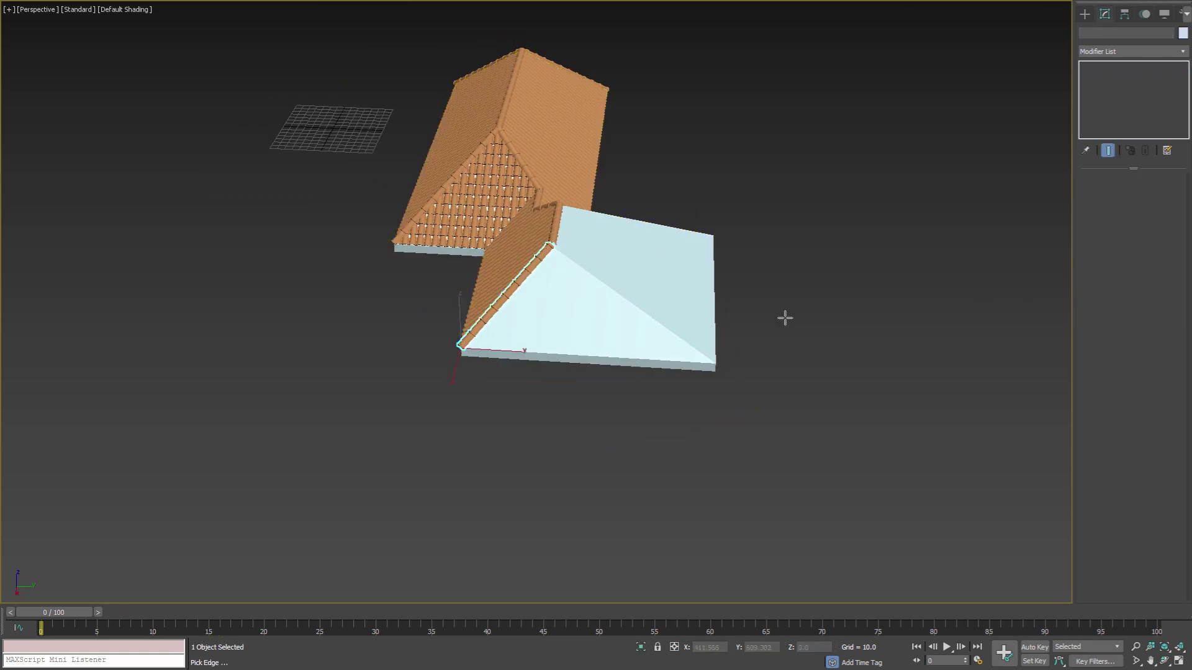
{"action": "middle_click_drag", "start_coordinate": [675, 334], "coordinate": [691, 282], "text": "alt"}
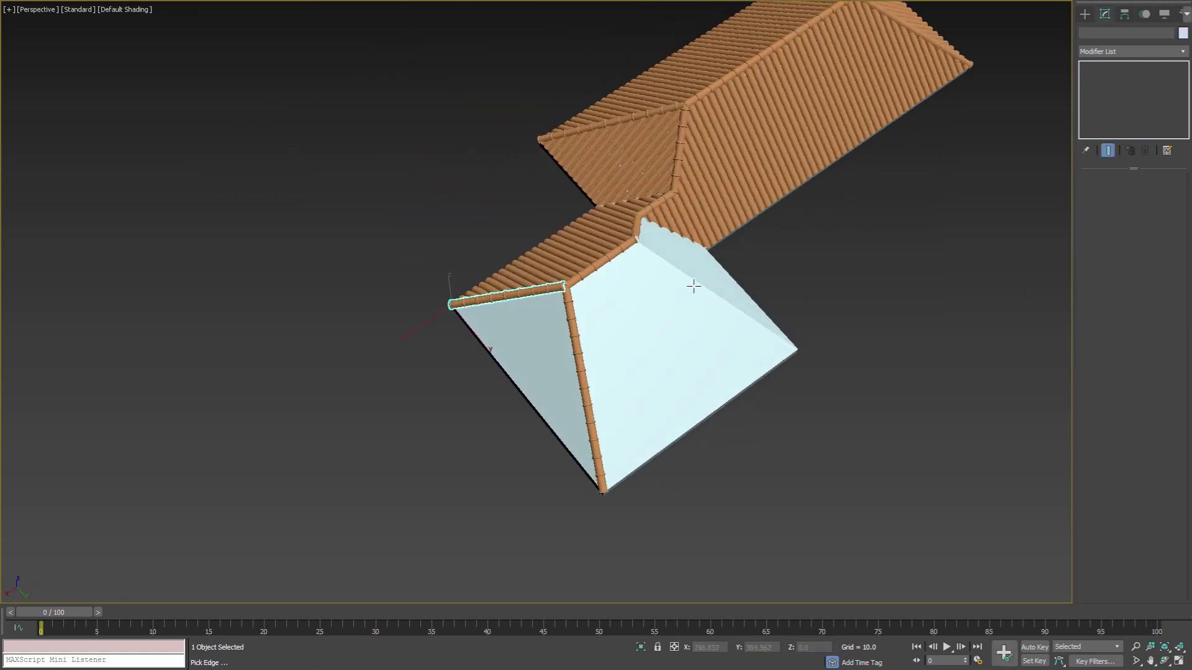
{"action": "right_click", "coordinate": [791, 282]}
Build tile surfaces on the widened section's three bare slopes from the larger section's adjoining tile object, then finish polygon picking and clear the selection.
{"action": "left_click", "coordinate": [729, 195]}
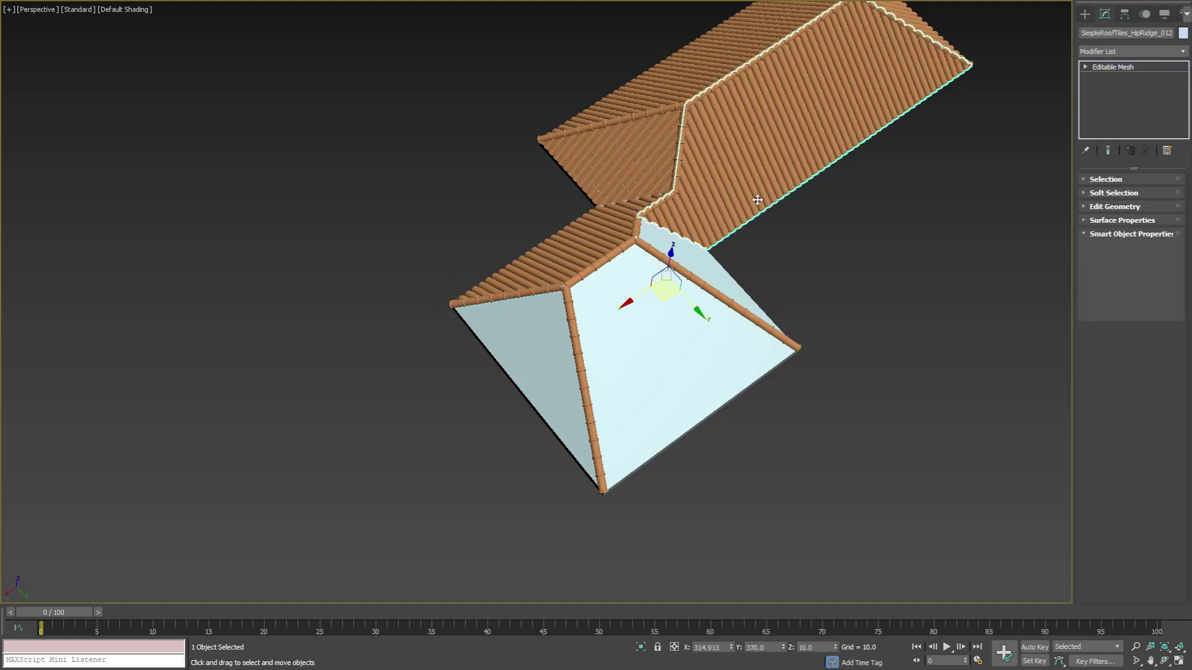
{"action": "left_click", "coordinate": [1116, 261]}
{"action": "left_click", "coordinate": [717, 258]}
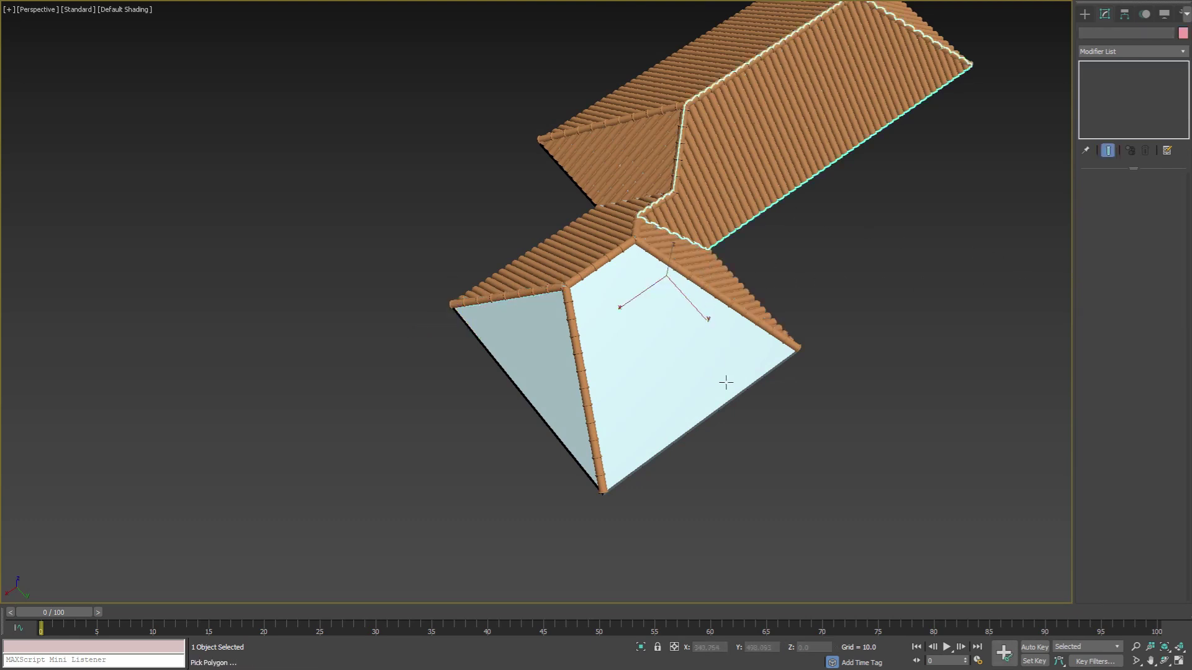
{"action": "left_click", "coordinate": [727, 393]}
{"action": "left_click", "coordinate": [561, 427]}
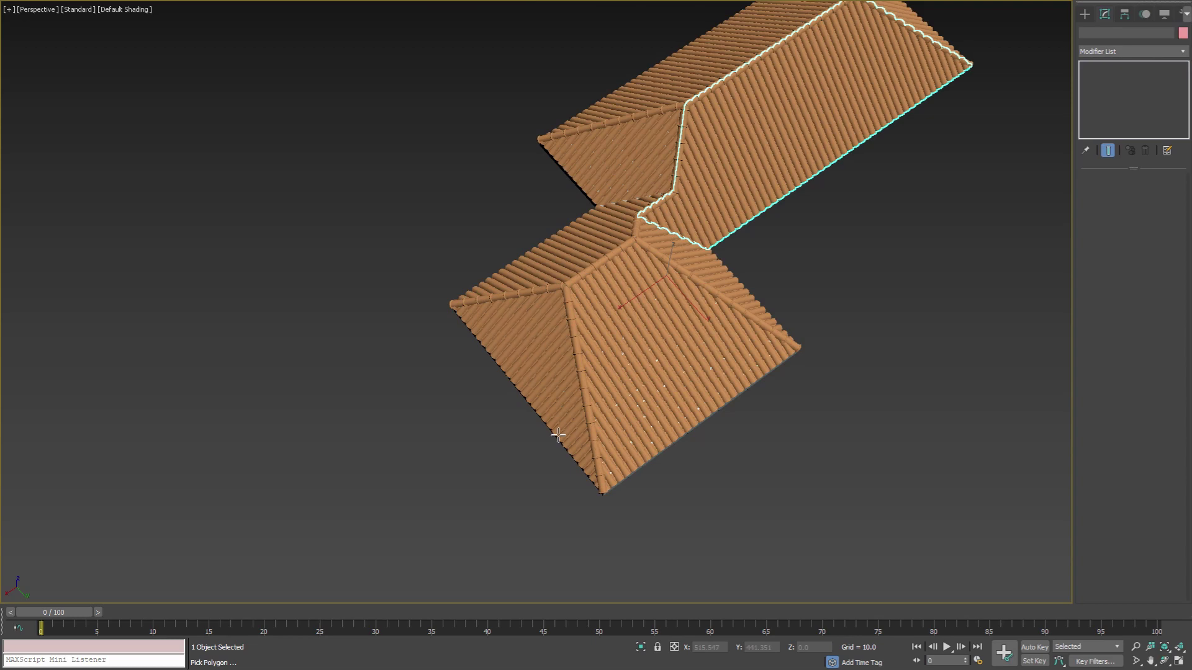
{"action": "middle_click_drag", "start_coordinate": [680, 428], "coordinate": [590, 457], "text": "alt"}
{"action": "middle_click_drag", "start_coordinate": [591, 457], "coordinate": [415, 472]}
{"action": "middle_click_drag", "start_coordinate": [414, 472], "coordinate": [530, 463]}
{"action": "scroll", "coordinate": [578, 492], "scroll_direction": "up", "scroll_amount": 2}
{"action": "right_click", "coordinate": [587, 442]}
{"action": "left_click", "coordinate": [633, 454]}
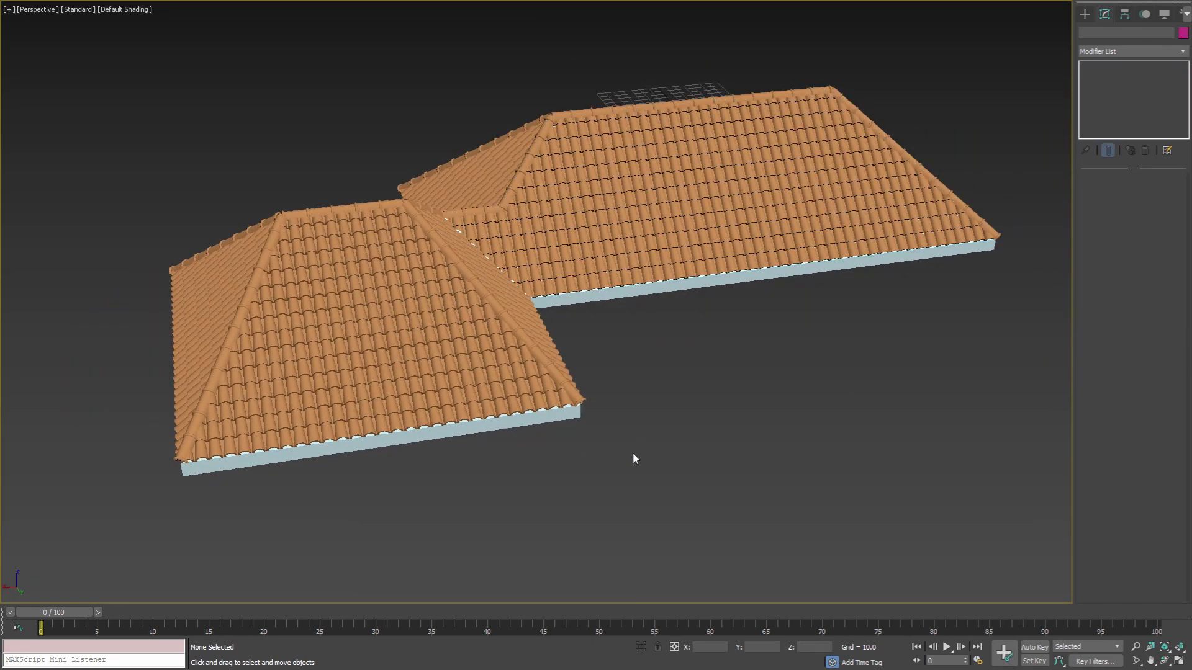